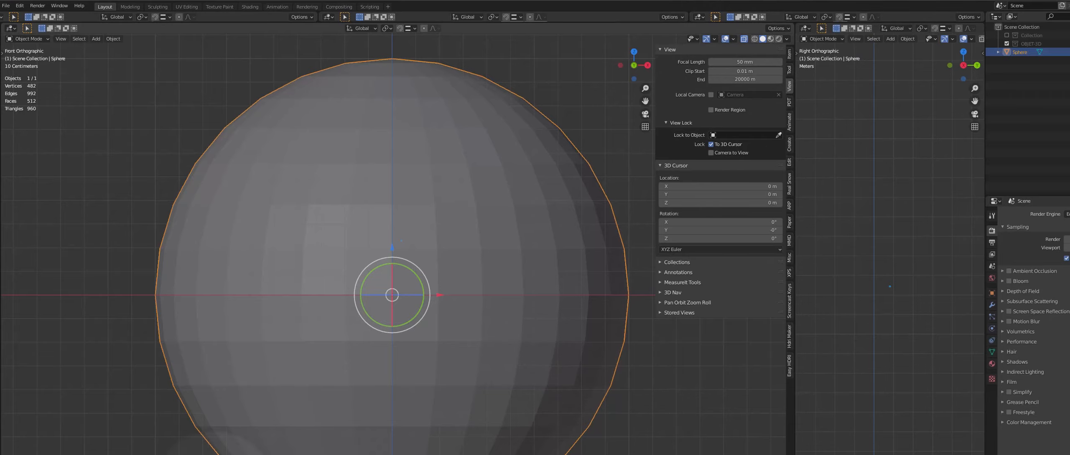
Step: Switch the sphere to Edit Mode and select the vertex at its bottom pole
click(29, 38)
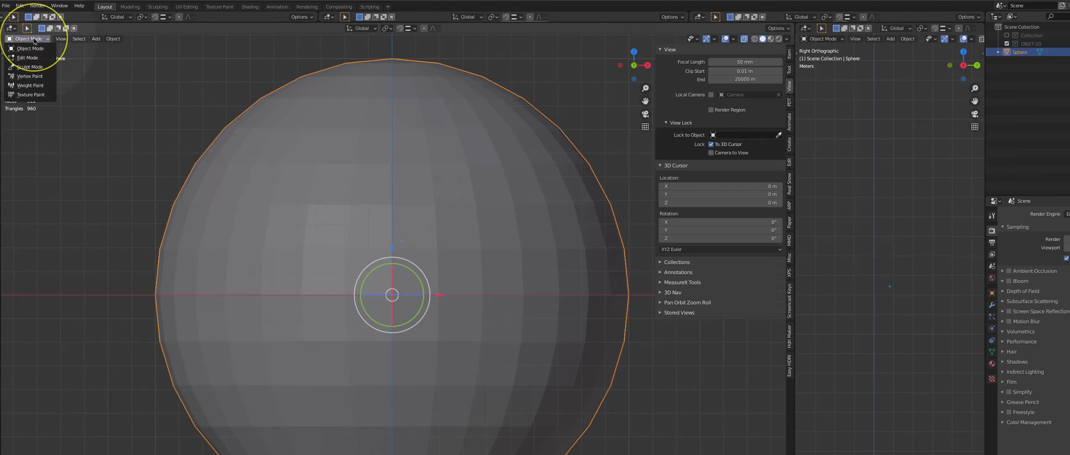
click(32, 59)
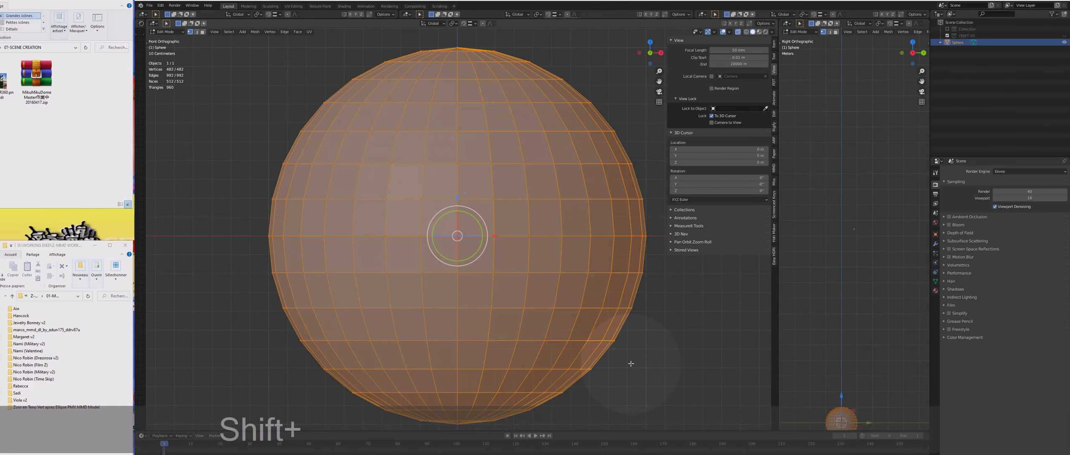
shift+middle_drag(630, 364, 638, 313)
click(439, 387)
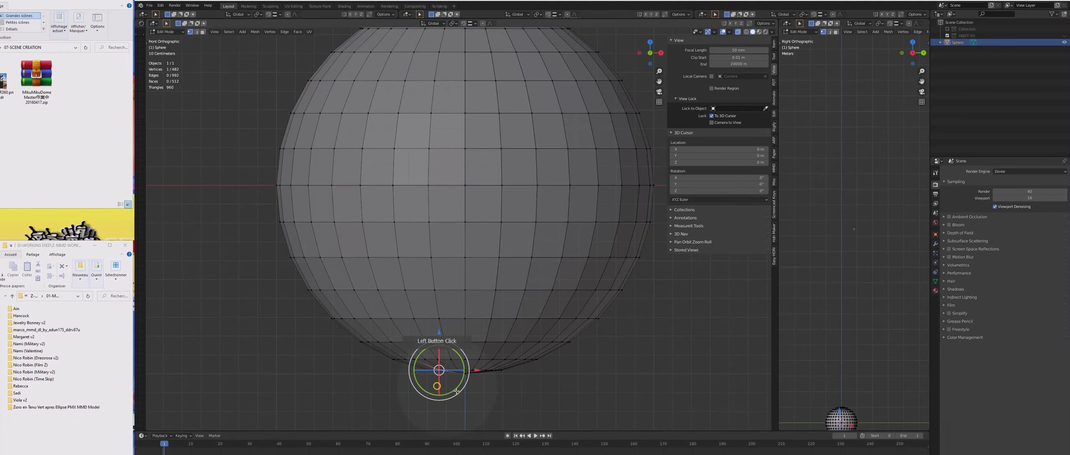
click(620, 403)
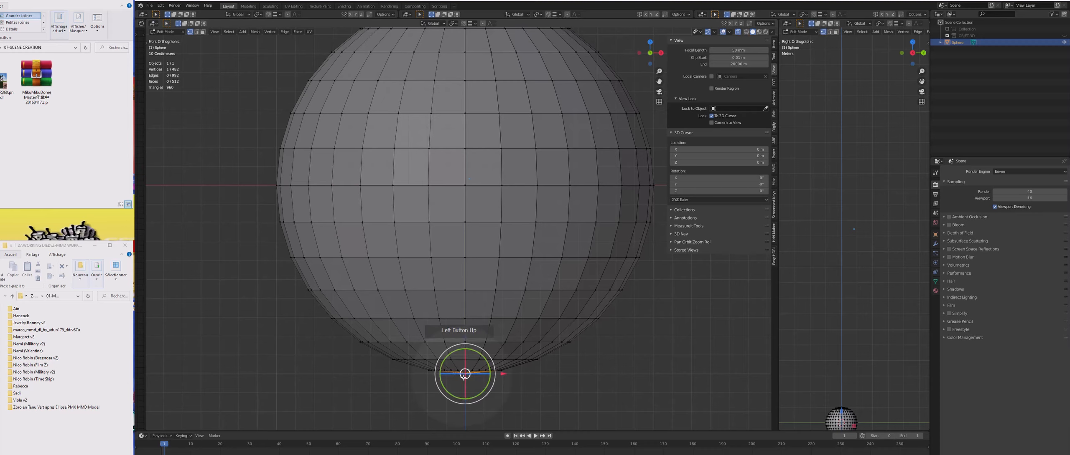
Step: Enable snapping for the mesh edit and set it to snap to Edge
scroll(464, 377, up, 4)
shift+middle_drag(633, 385, 657, 315)
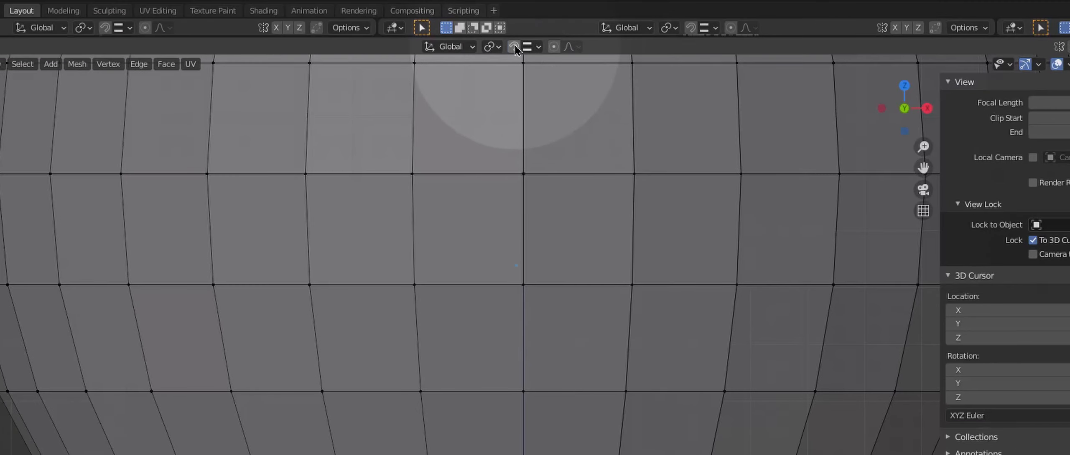
click(514, 47)
click(528, 48)
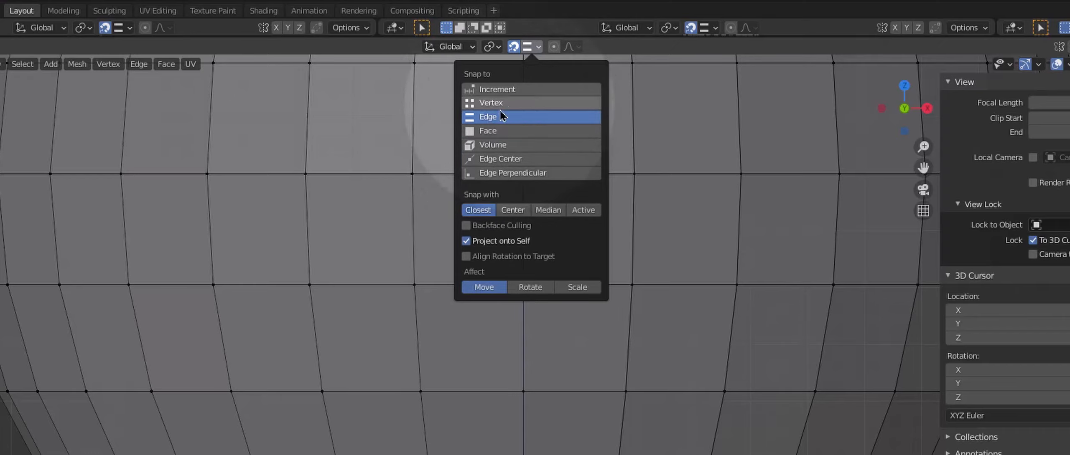
click(499, 121)
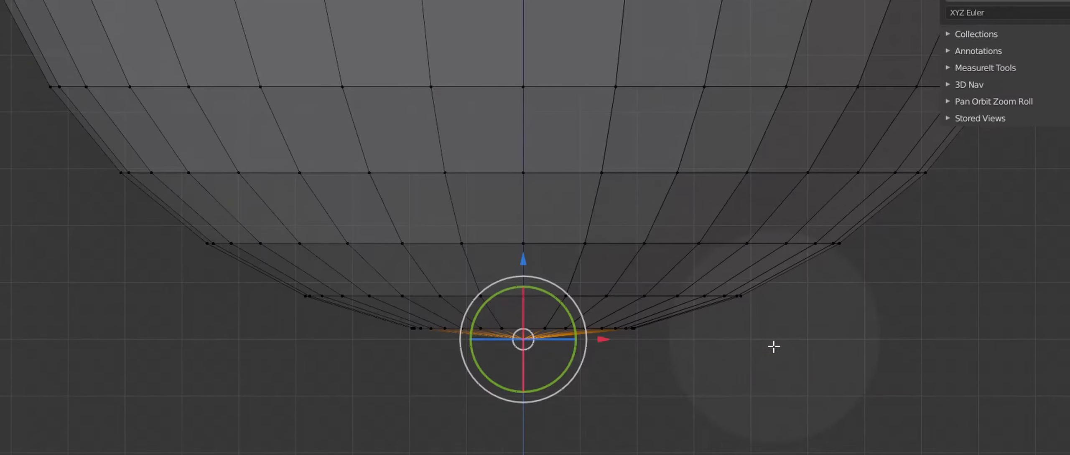
Step: Raise the bottom pole vertex along Z to the first ring above, and the resulting flat group to the second ring
click(773, 353)
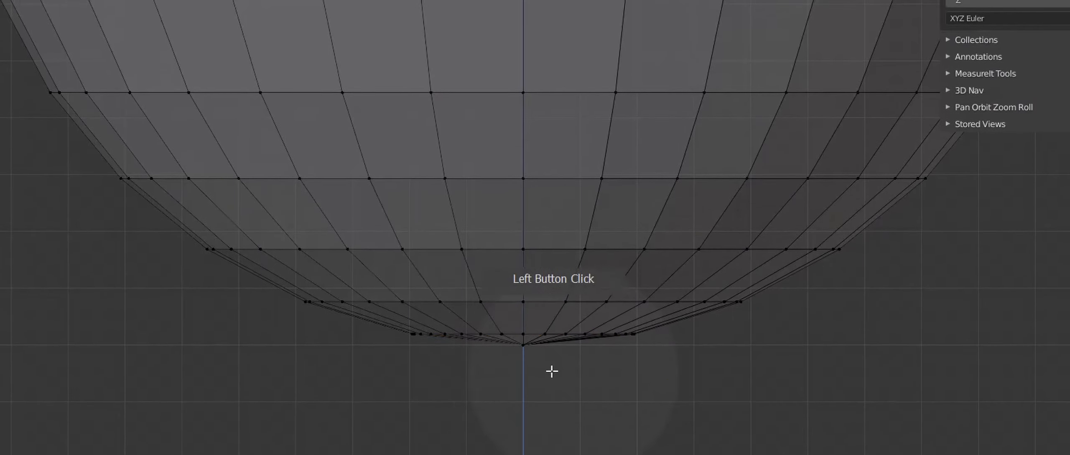
drag(489, 351, 522, 358)
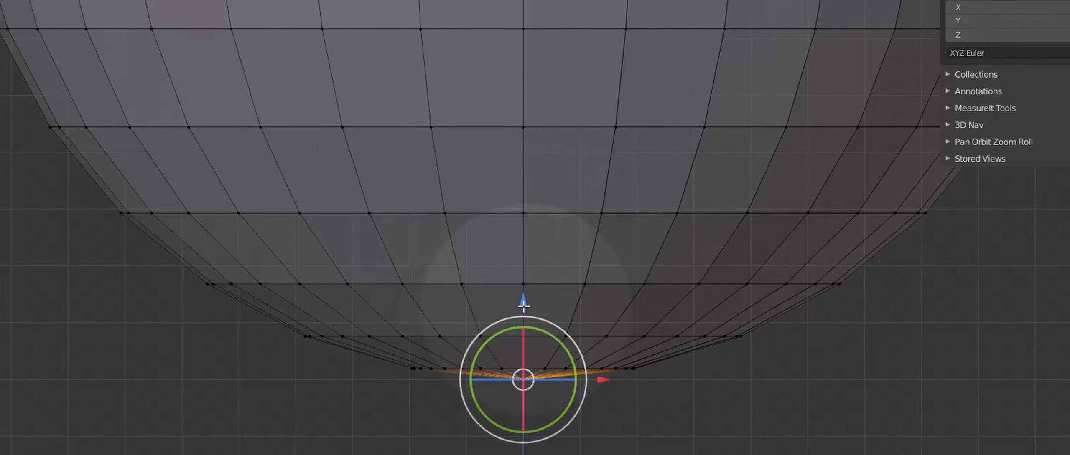
drag(524, 307, 527, 389)
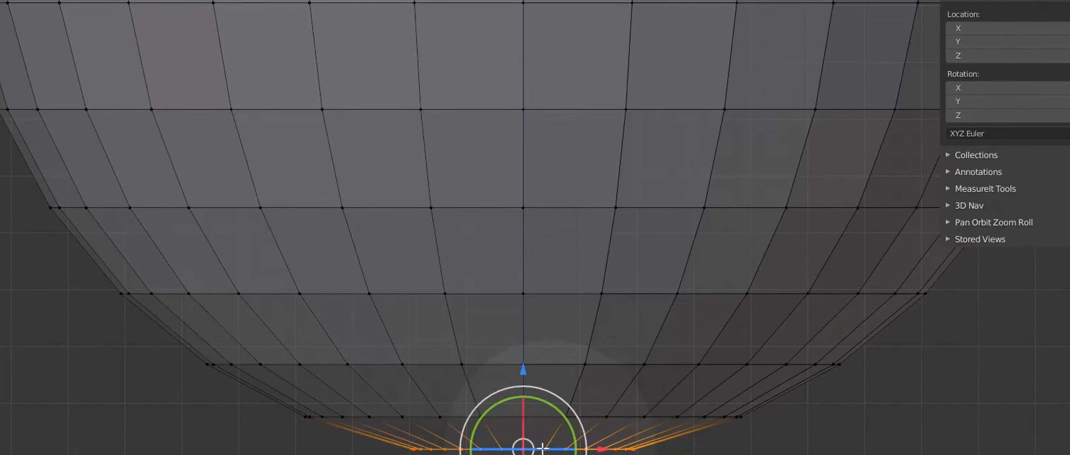
drag(522, 382, 530, 444)
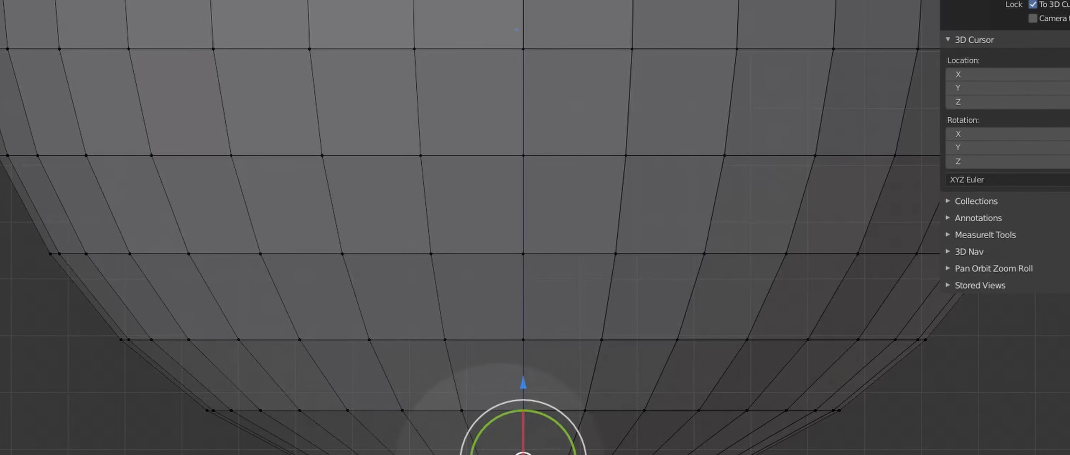
Step: Select the flattened bottom vertices with each next ring and snap them upward along Z, level by level, to the fifth ring
click(752, 454)
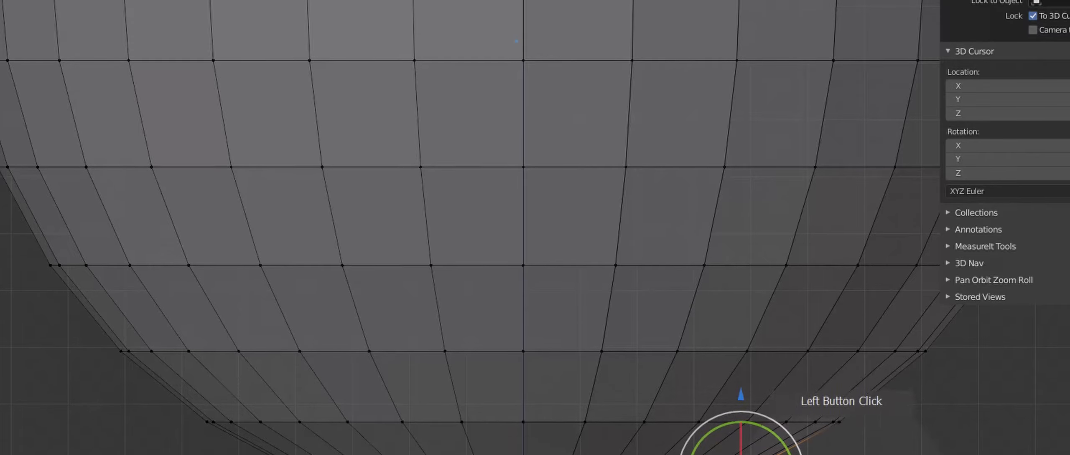
drag(840, 454, 196, 451)
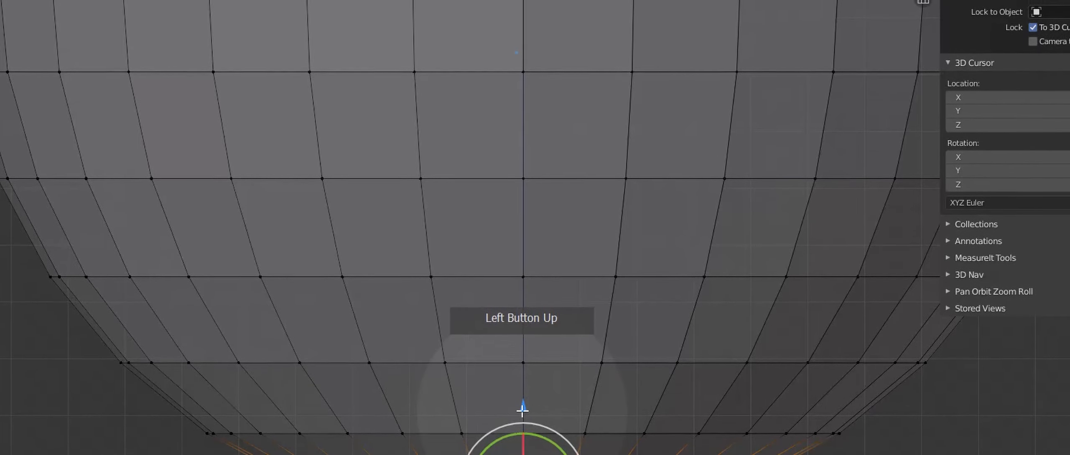
drag(523, 399, 526, 445)
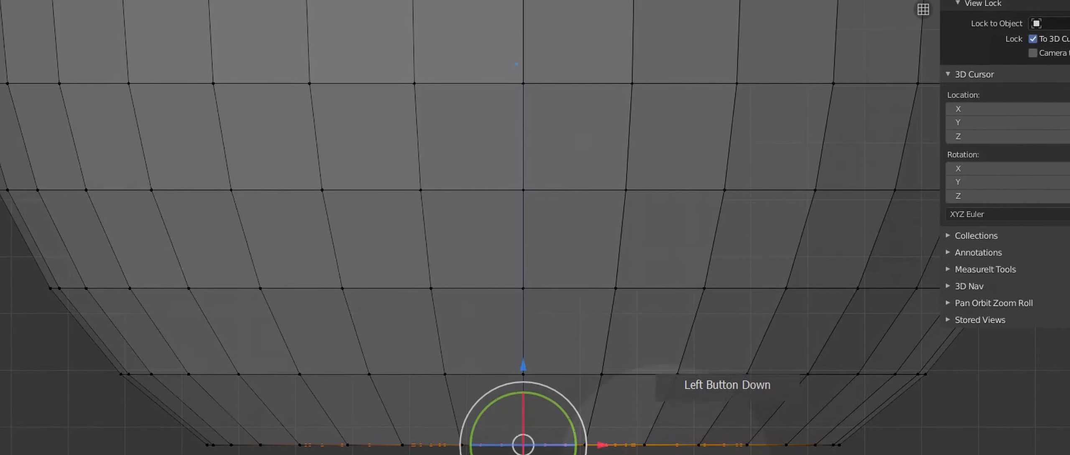
drag(897, 454, 158, 429)
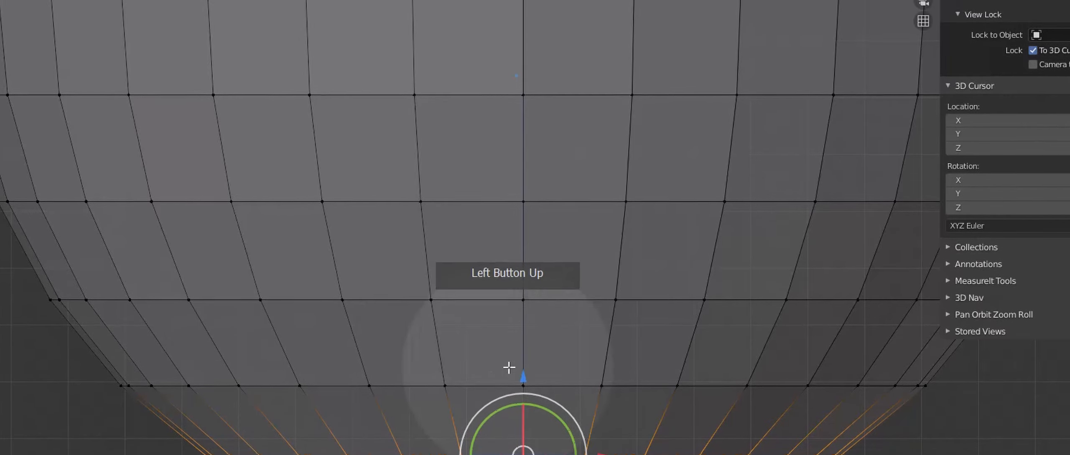
drag(525, 447, 525, 399)
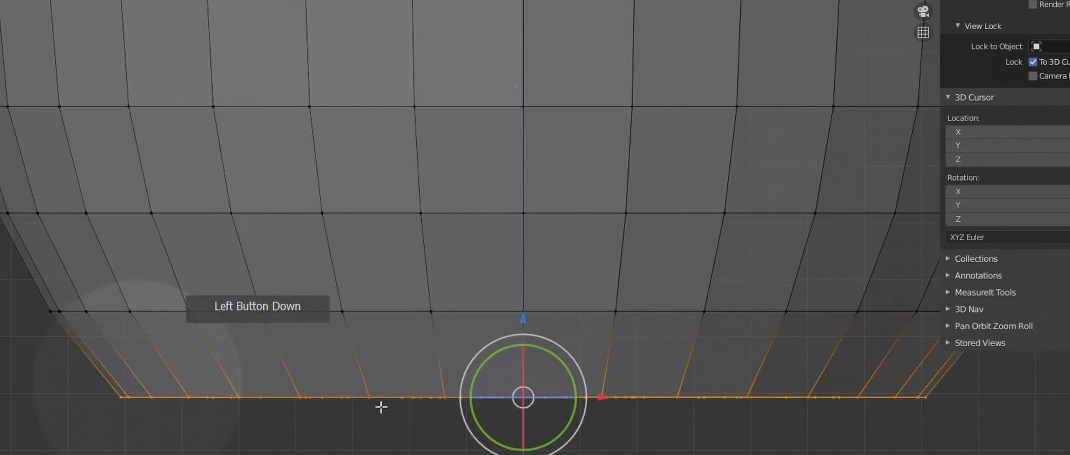
drag(523, 337, 574, 315)
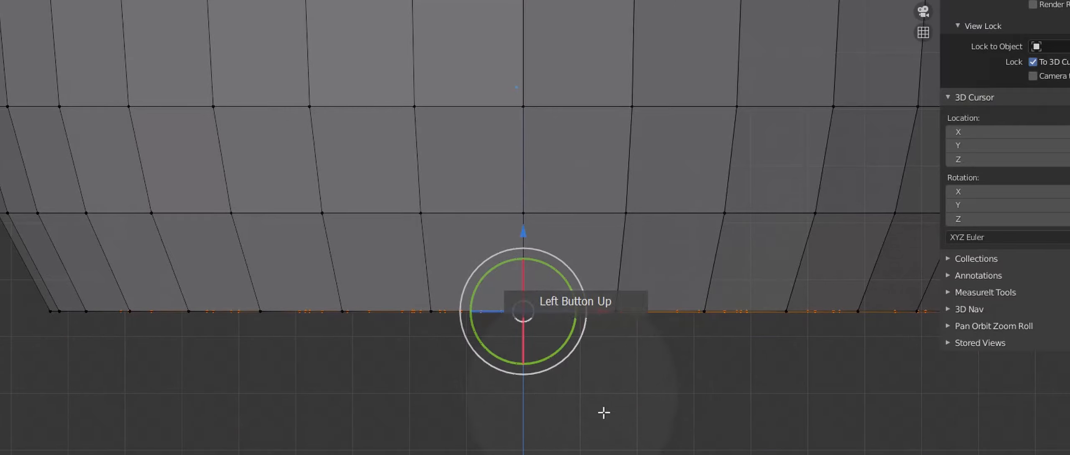
Step: Widen the viewport by collapsing the sidebar, and raise the flattened bottom including the fifth ring to the sixth ring's height
shift+middle_drag(706, 393, 625, 451)
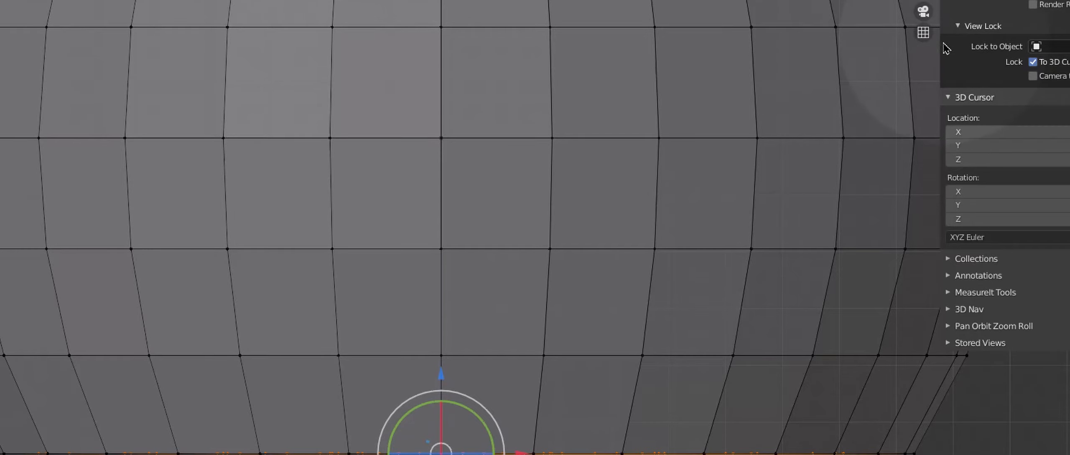
drag(939, 46, 1024, 47)
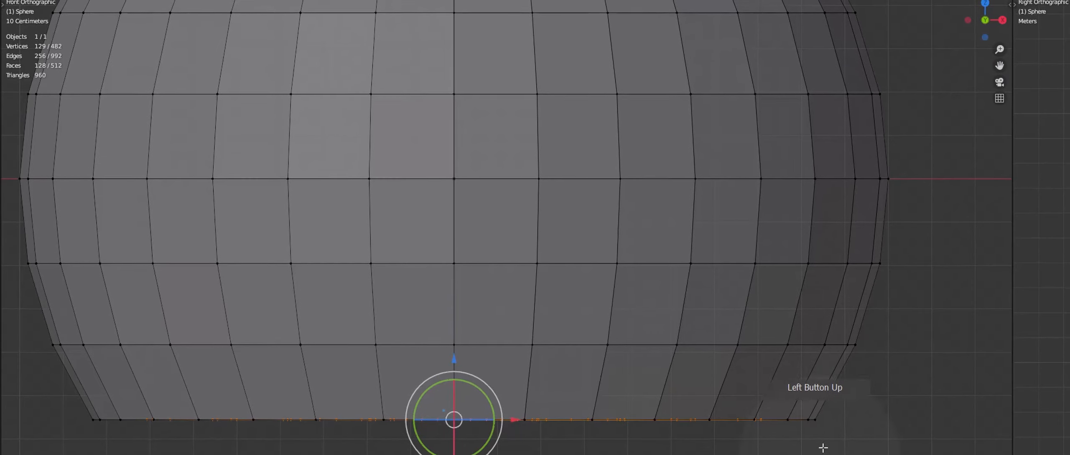
drag(452, 360, 446, 420)
drag(836, 444, 39, 400)
mouse_move(440, 370)
mouse_down()
mouse_move(430, 439)
mouse_move(430, 363)
mouse_up()
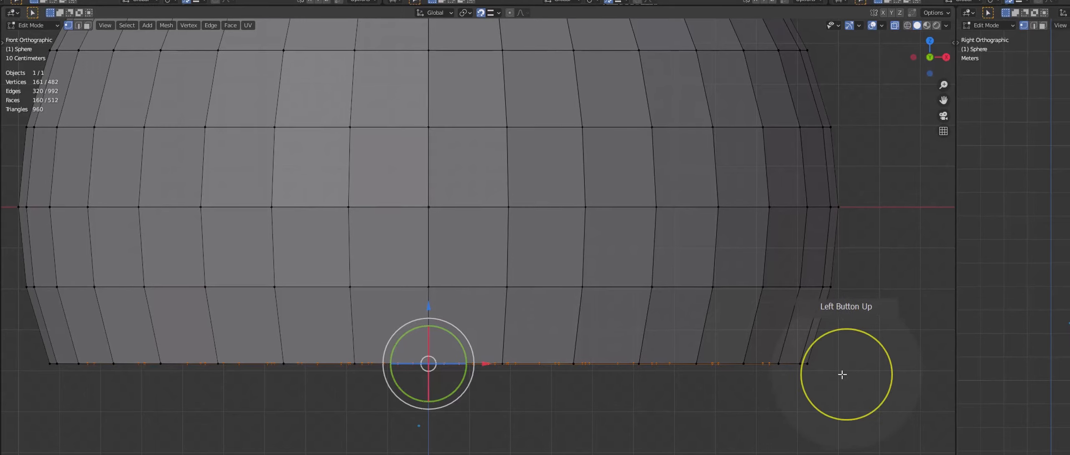
Step: Add the sixth ring to the flattened bottom selection and raise it along Z to the ring just below the equator
drag(844, 376, 30, 347)
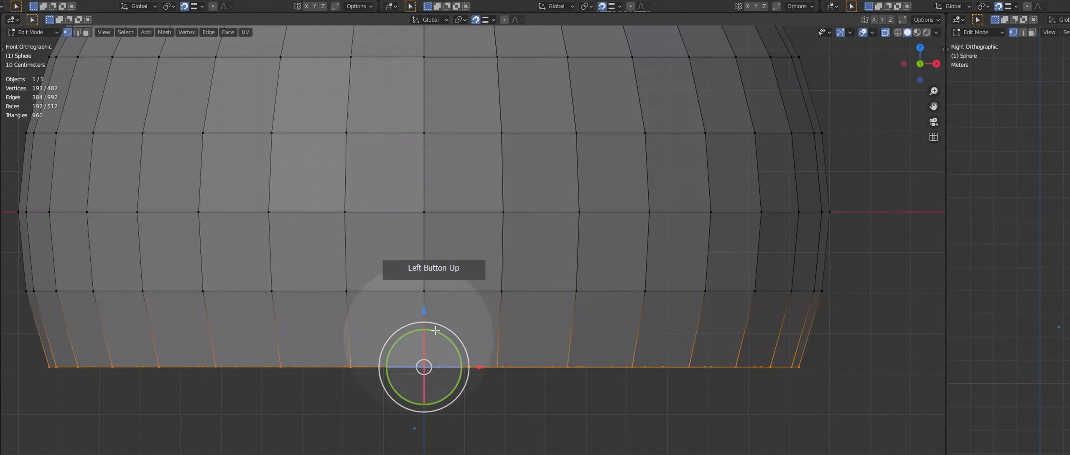
drag(424, 315, 421, 240)
scroll(661, 335, down, 1)
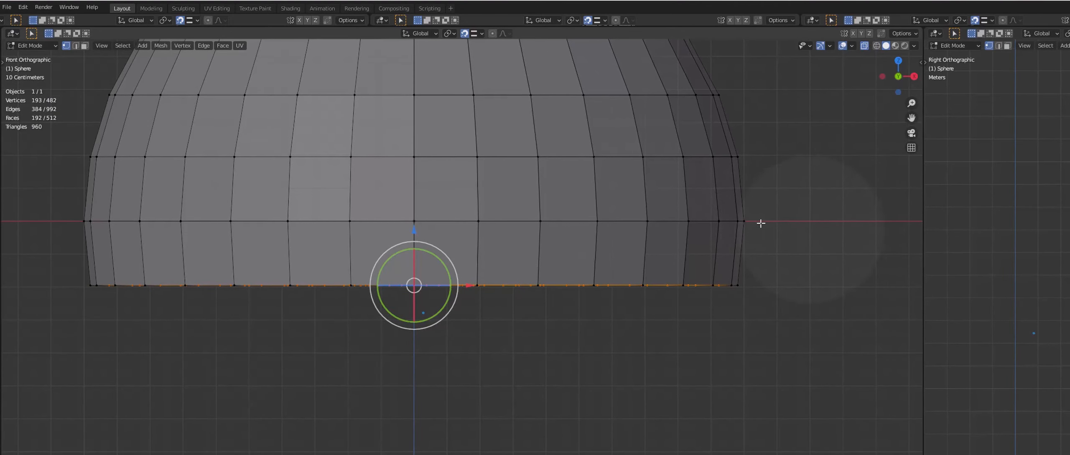
Step: Select only the sphere's equator ring, turn snapping off, and move the ring slightly above the red X axis line
drag(774, 231, 47, 209)
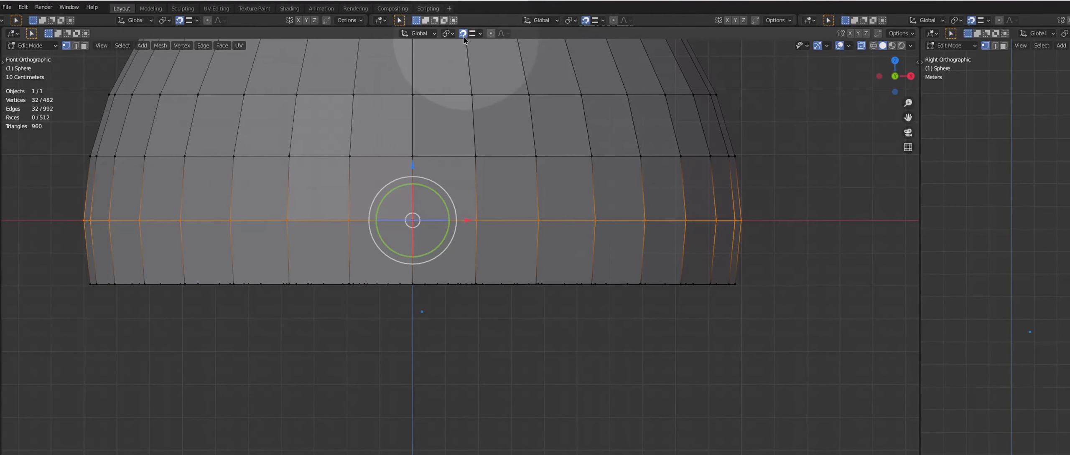
click(412, 219)
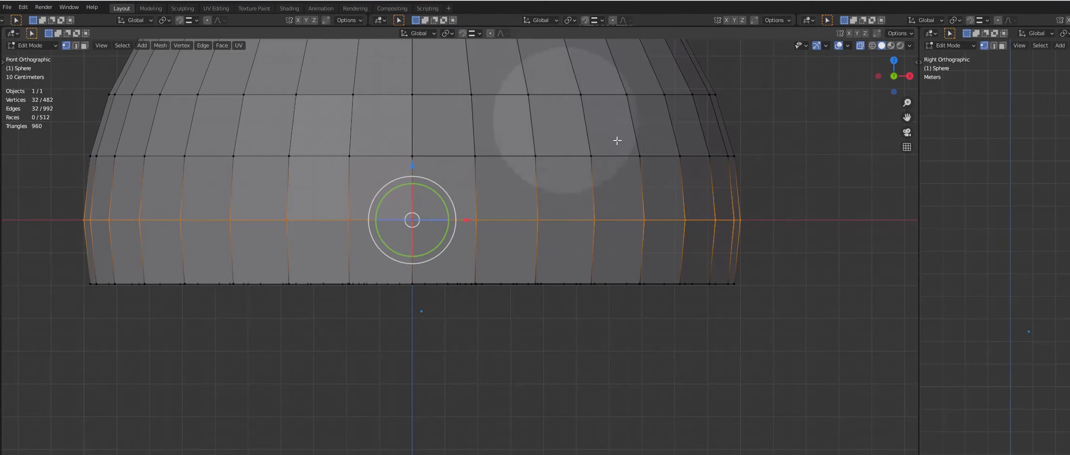
drag(411, 167, 412, 158)
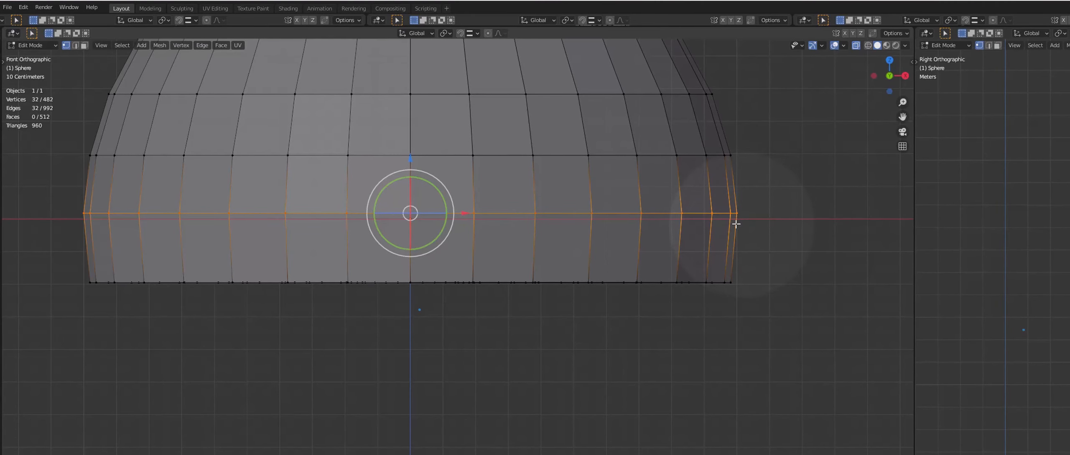
Step: Select all flattened vertices below the equator ring and raise them along Z to about the red X axis line
click(708, 290)
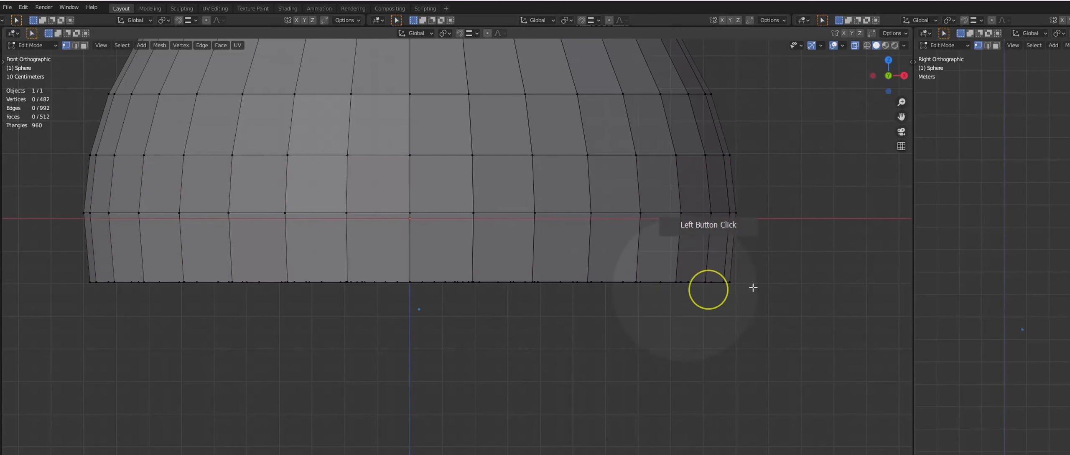
drag(763, 294, 63, 293)
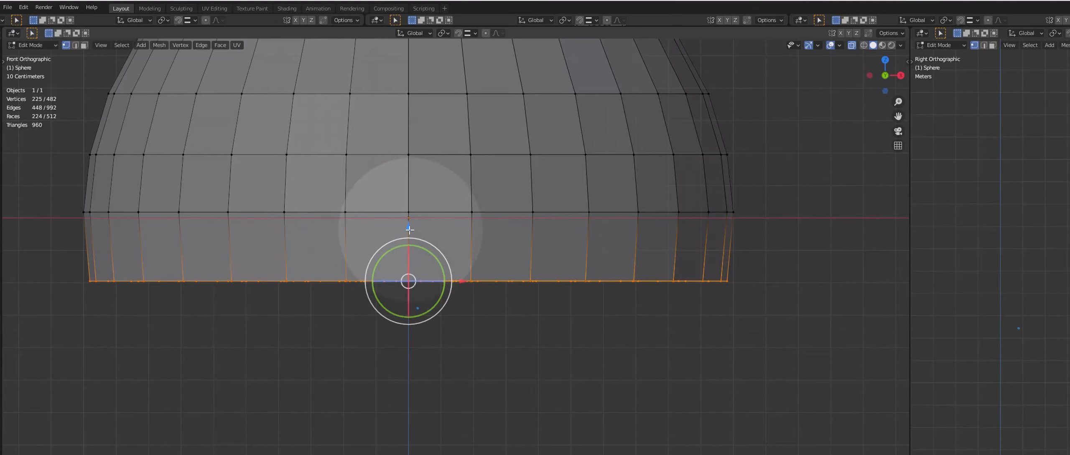
drag(408, 228, 424, 167)
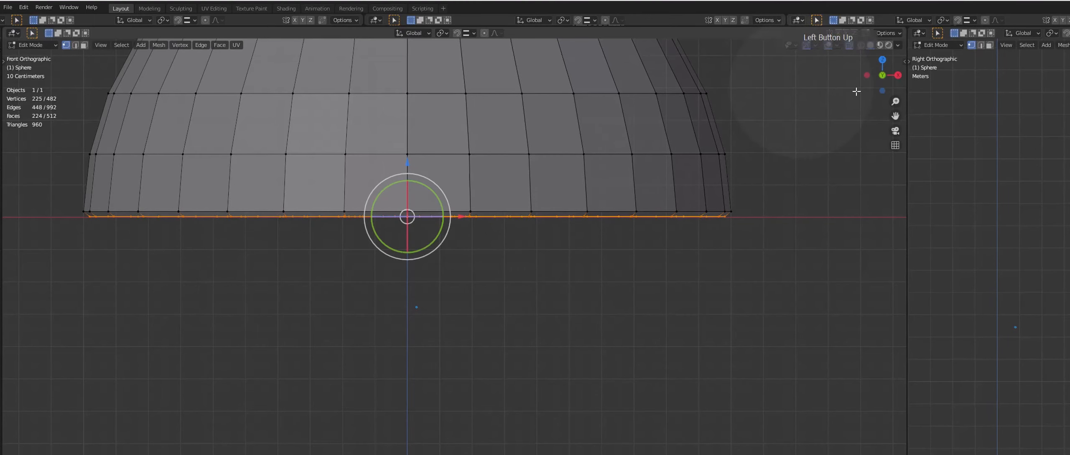
Step: Set the local median Z of the selected base vertices to 0.0005 m and clear the selection
click(901, 62)
drag(905, 126, 1064, 126)
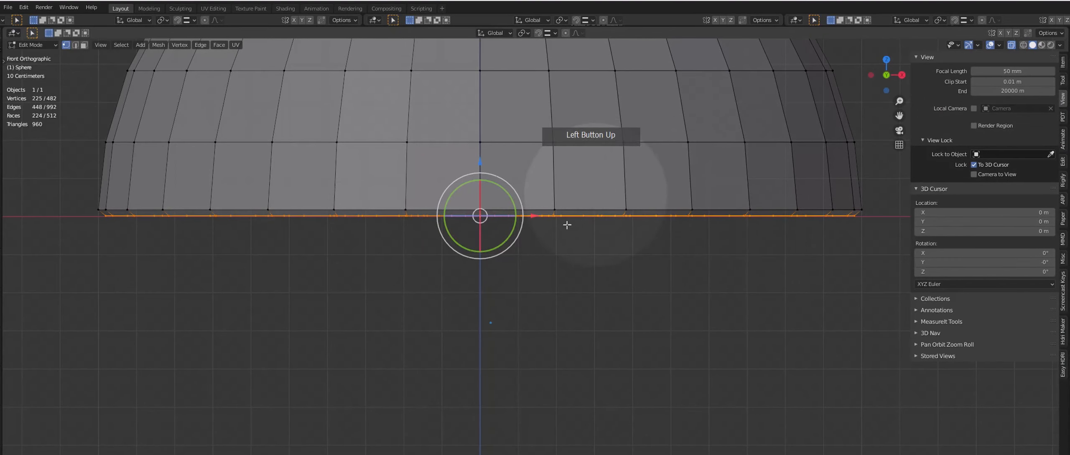
click(1062, 62)
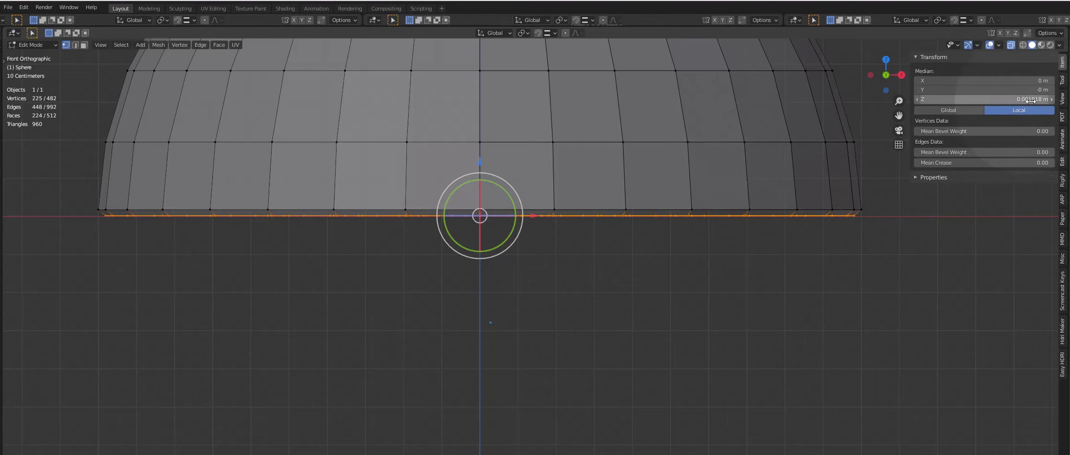
click(1015, 99)
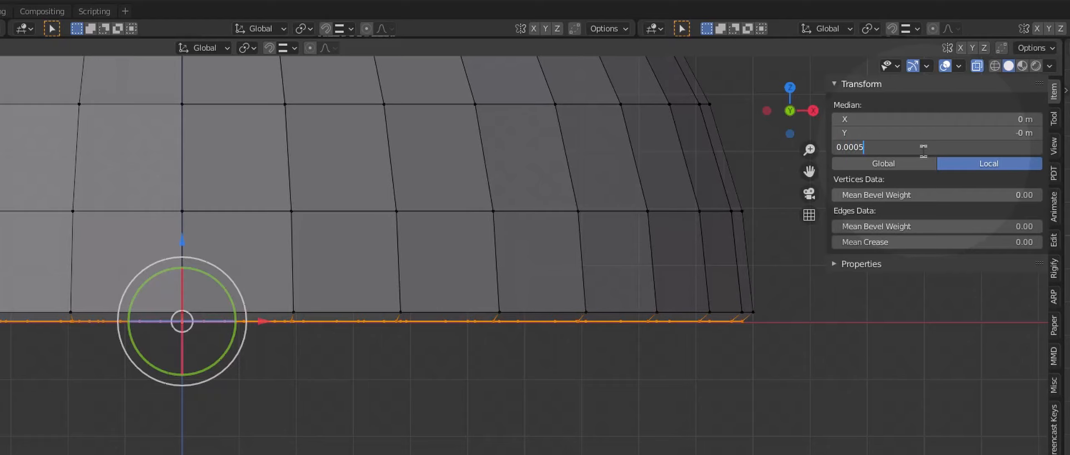
key(Return)
scroll(346, 231, up, 2)
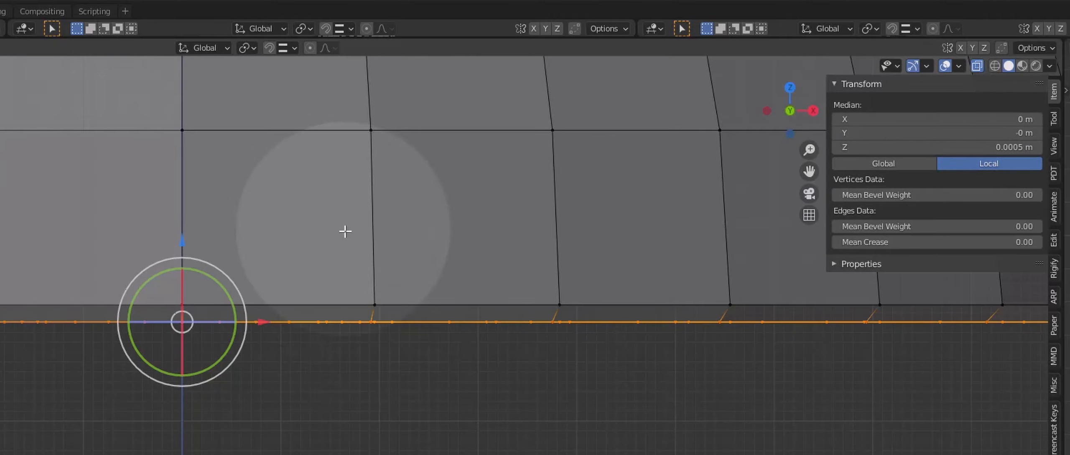
scroll(424, 357, up, 2)
scroll(424, 357, down, 5)
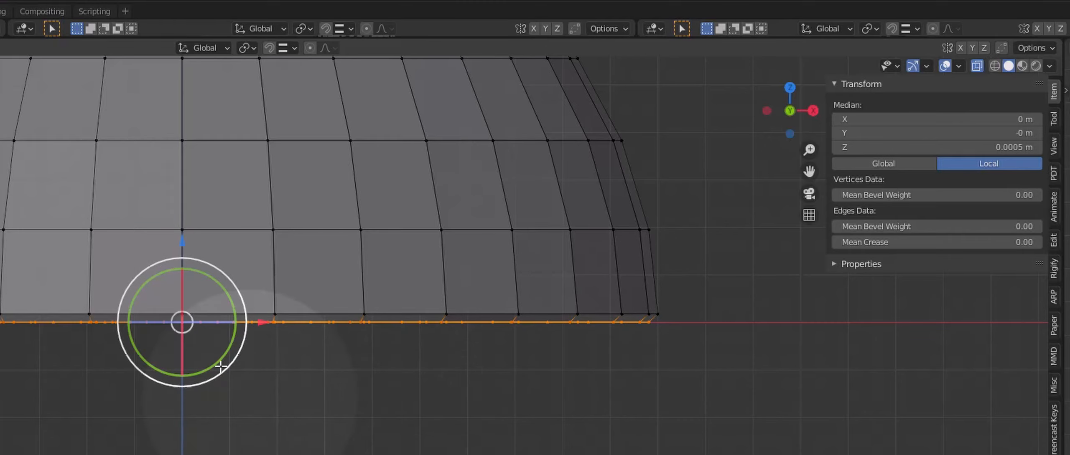
shift+middle_drag(412, 419, 435, 454)
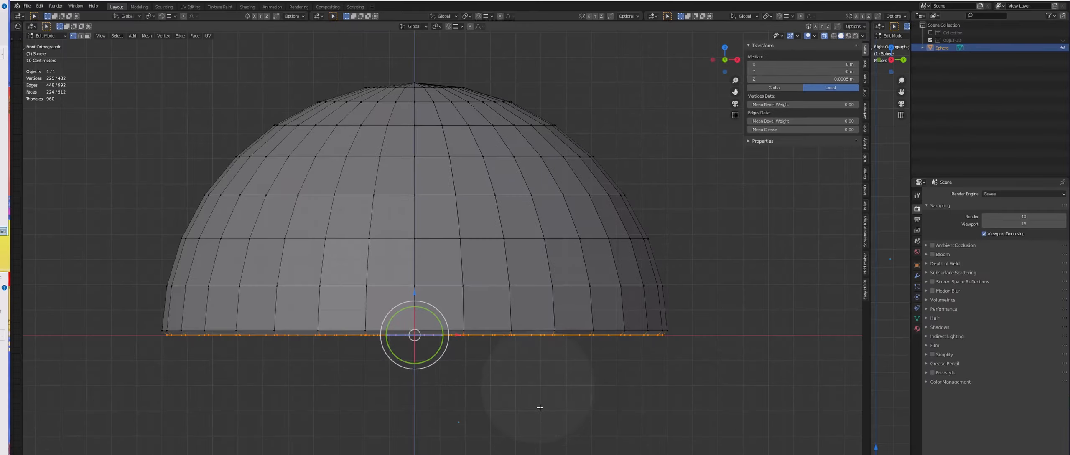
click(542, 405)
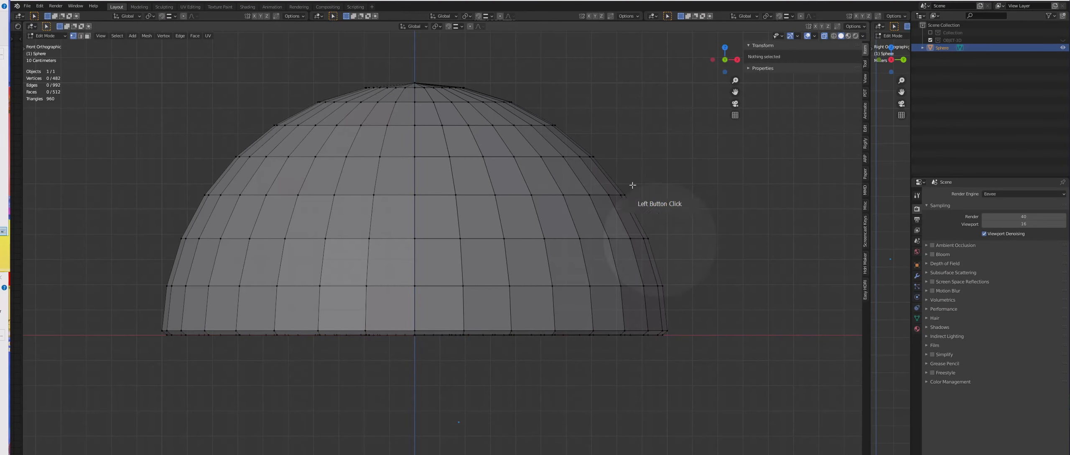
Step: Return the dome to Object Mode and apply smooth shading to it
click(60, 37)
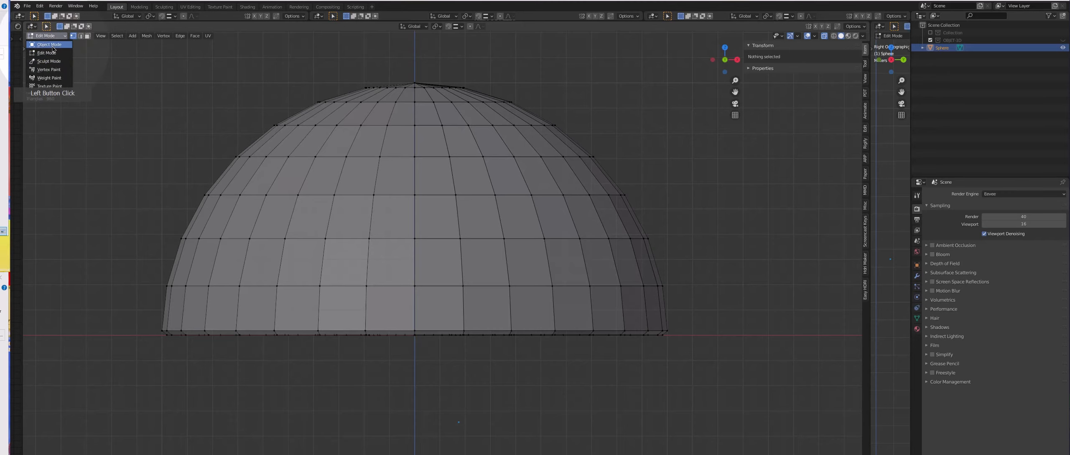
click(50, 44)
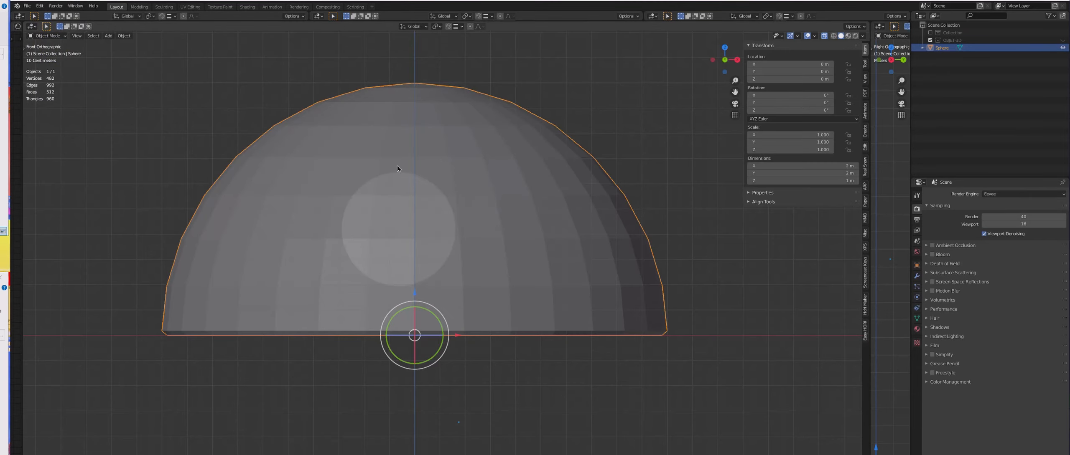
right_click(403, 200)
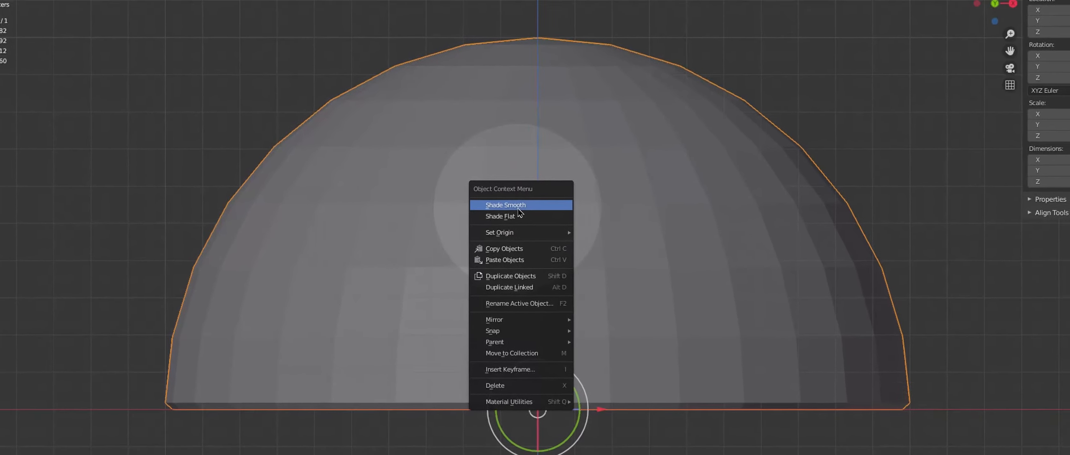
click(518, 209)
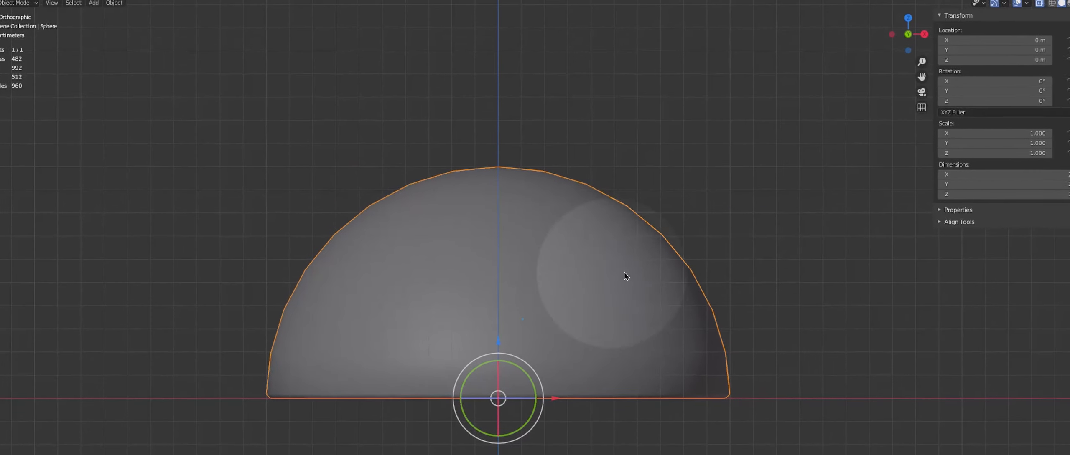
shift+middle_drag(699, 311, 689, 315)
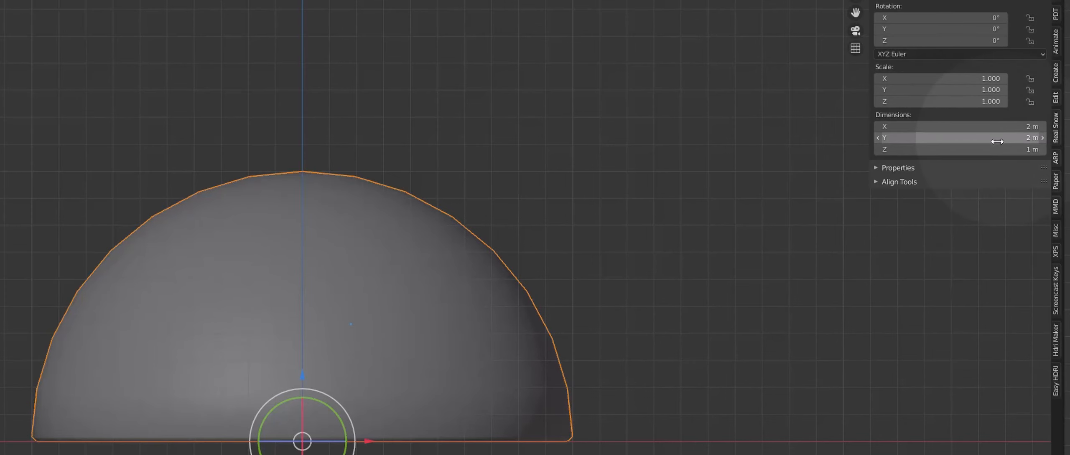
click(1061, 2)
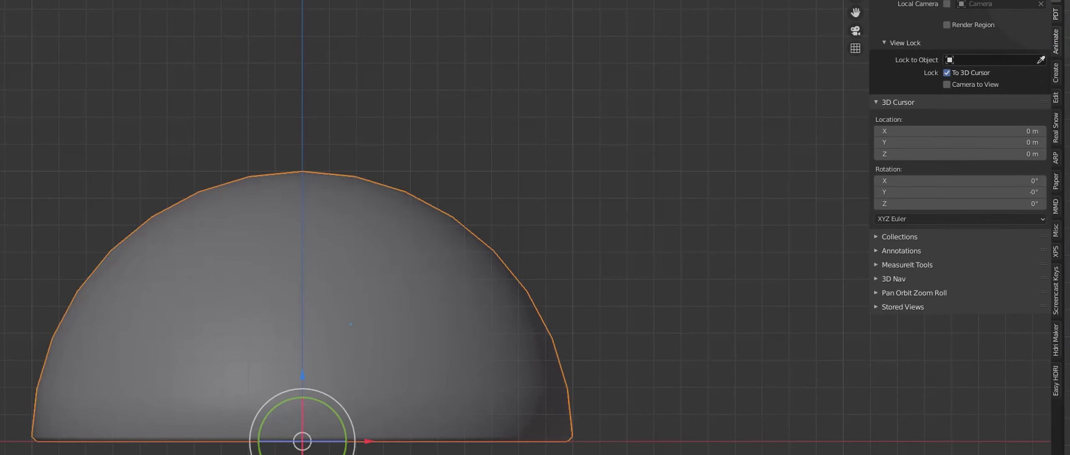
click(1061, 1)
click(1062, 2)
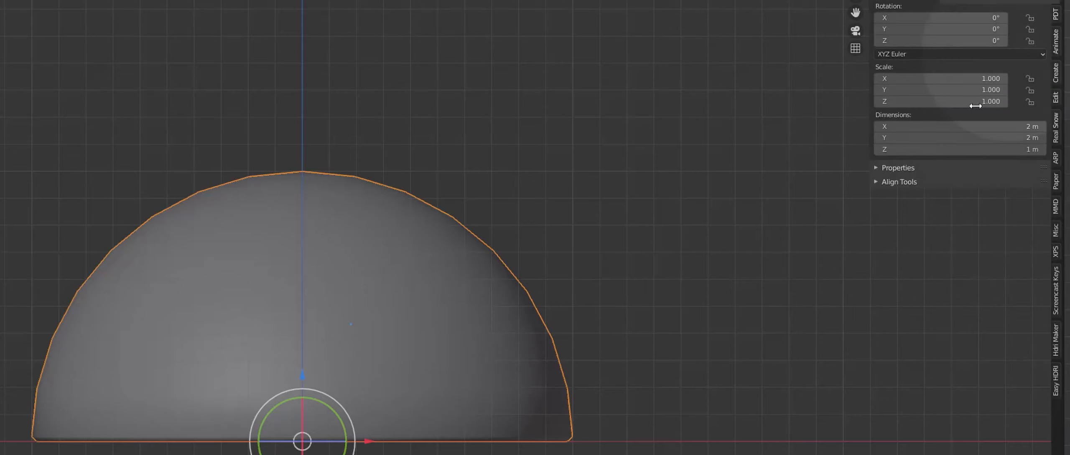
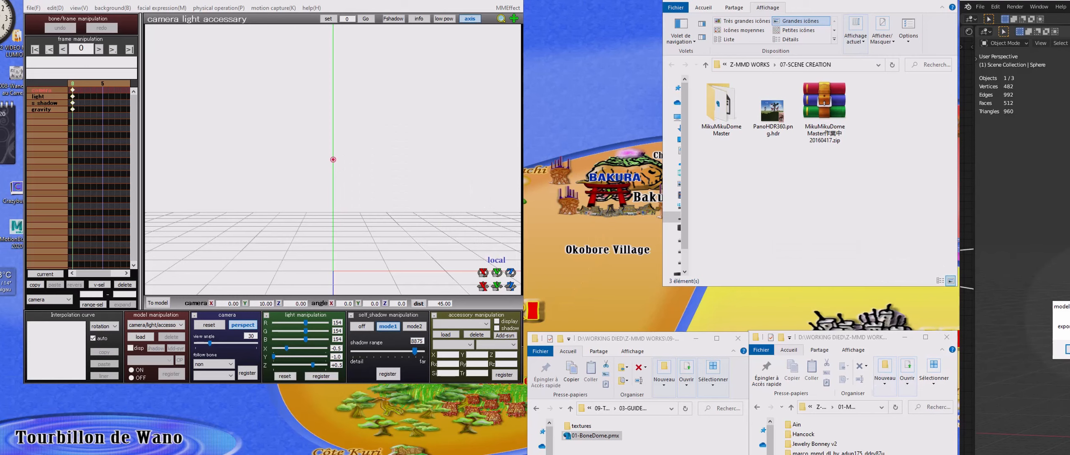
Step: Switch to MikuMikuDance and load 01-BoneDome.pmx from the 03-GUIDE CREATION DOME folder
drag(777, 312, 444, 155)
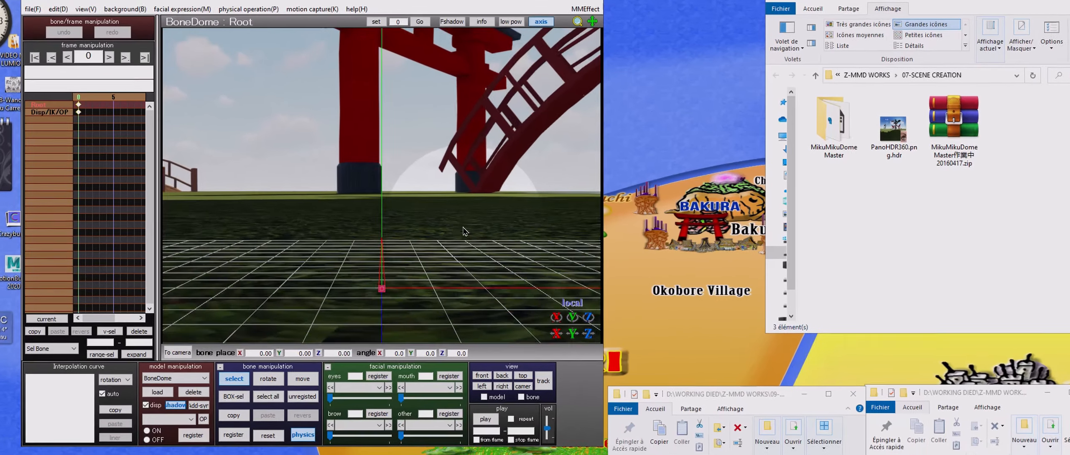
Step: Examine the textured dome from outside and inside, checking how the panorama and grass floor wrap around it
scroll(343, 191, down, 15)
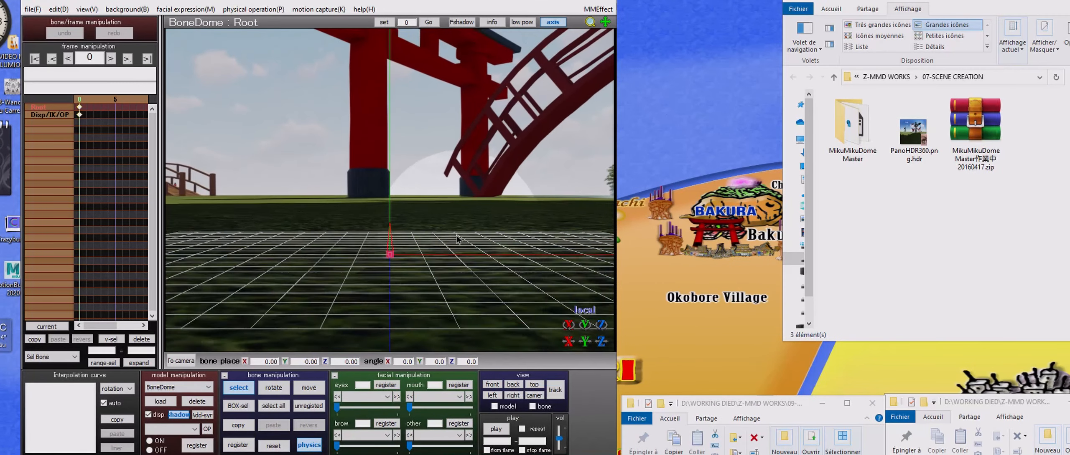
scroll(404, 226, down, 15)
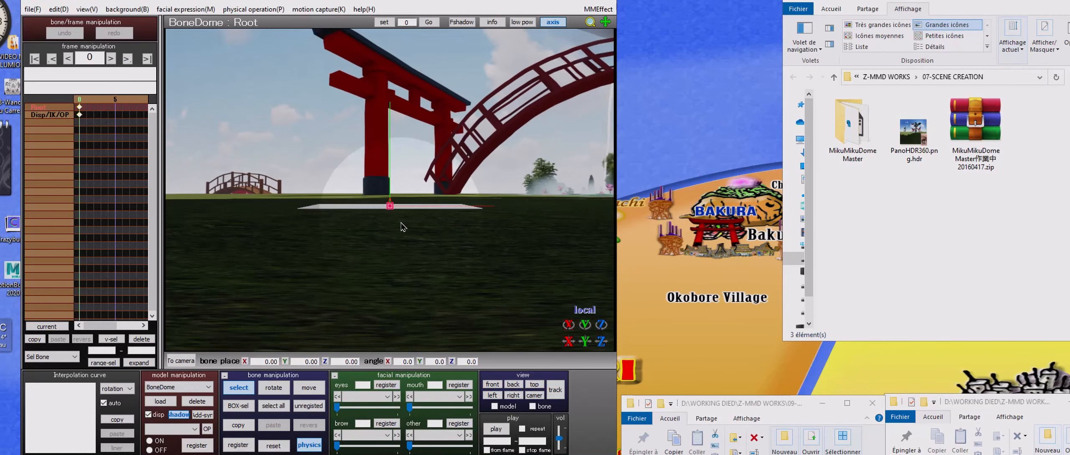
scroll(408, 212, down, 10)
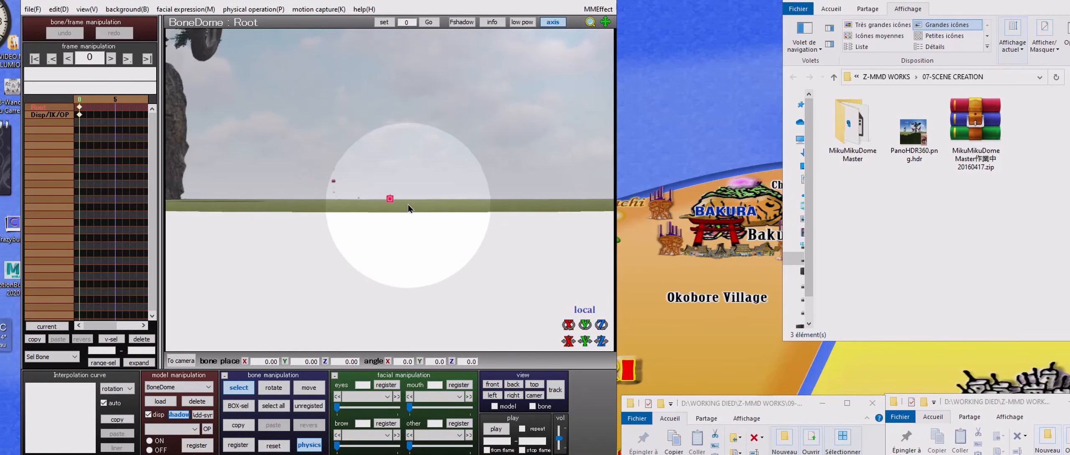
scroll(402, 209, down, 5)
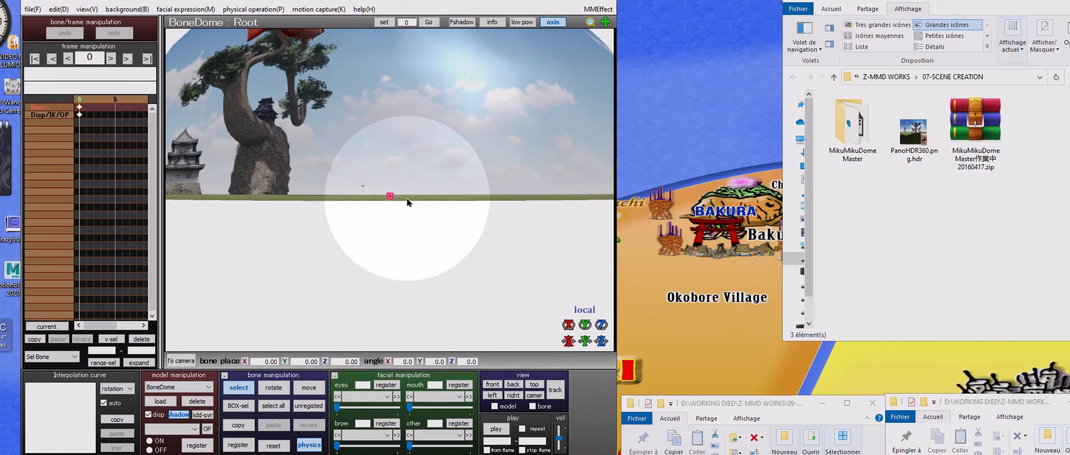
scroll(422, 166, down, 10)
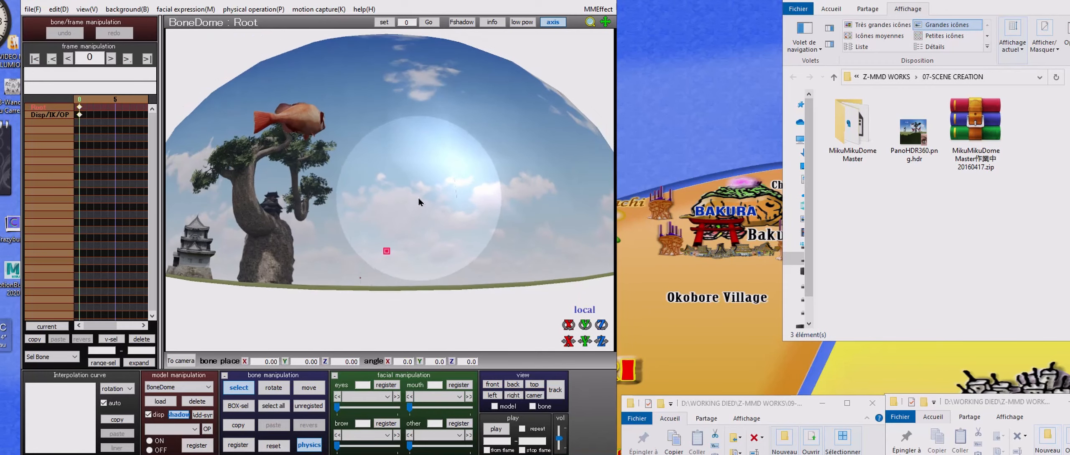
scroll(411, 198, down, 6)
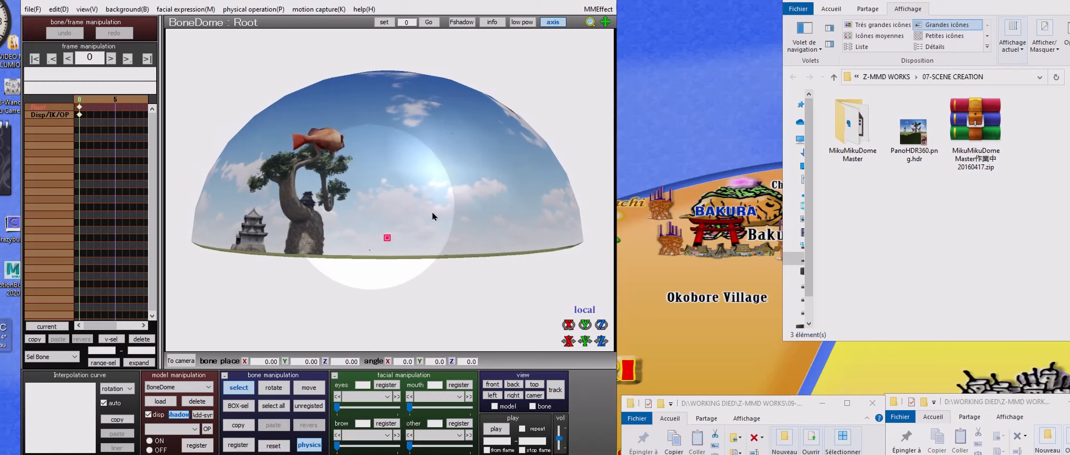
right_drag(432, 212, 508, 225)
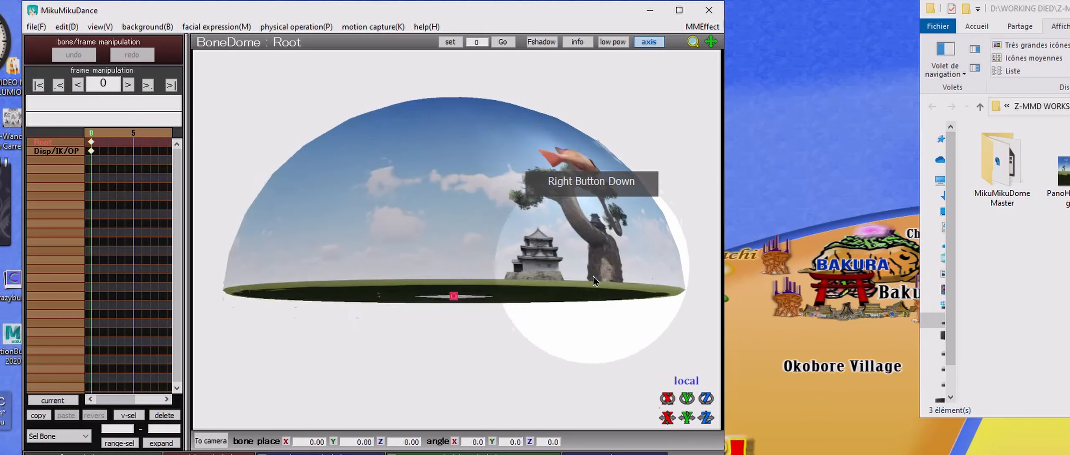
right_drag(595, 282, 457, 312)
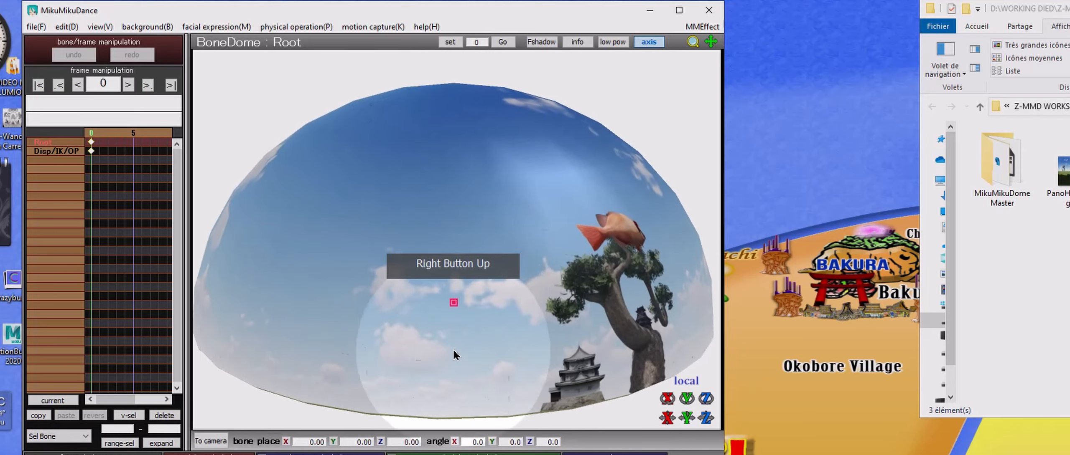
scroll(476, 341, up, 10)
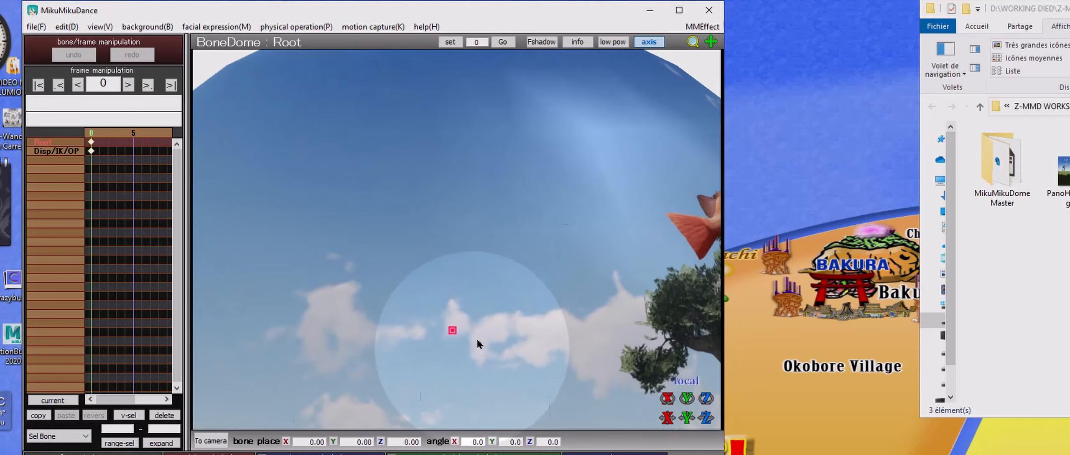
scroll(476, 342, up, 10)
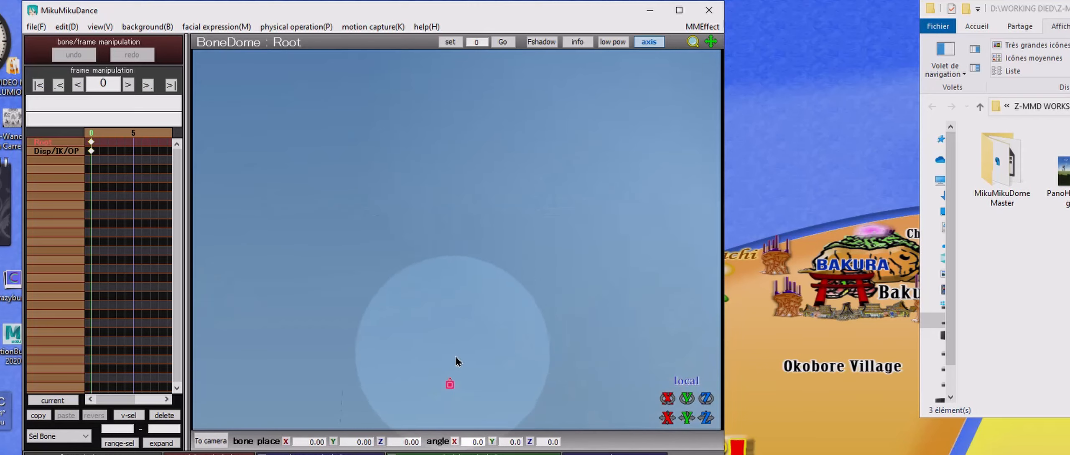
scroll(458, 352, up, 10)
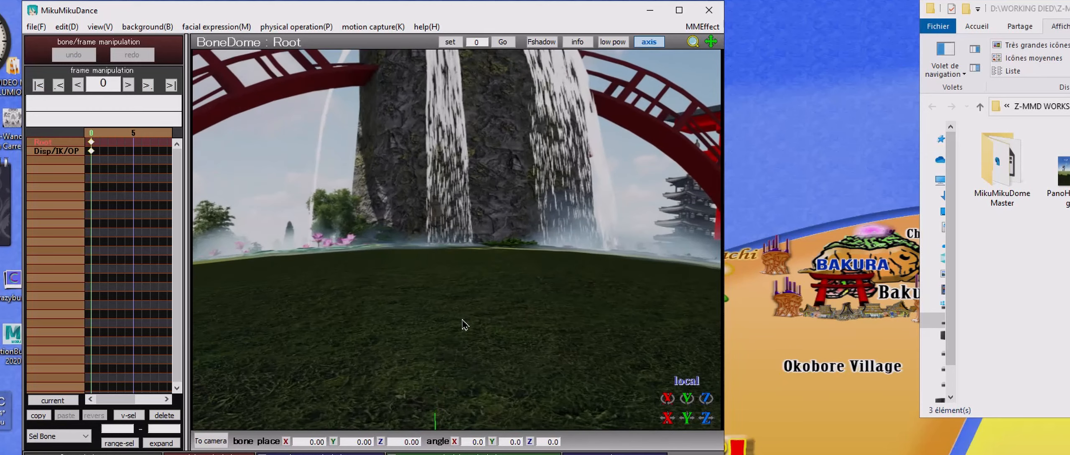
right_drag(465, 337, 515, 350)
right_drag(502, 317, 460, 370)
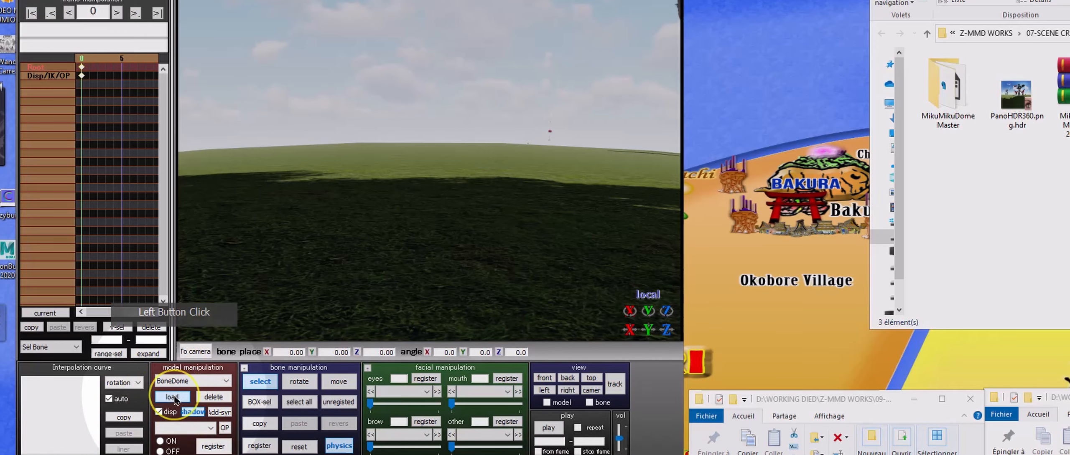
Step: Start loading another model and browse on drive D: to WORKING DIED, Z-MMD WORKS, 01-MODEL PMX, then the Rebecca folder
click(173, 397)
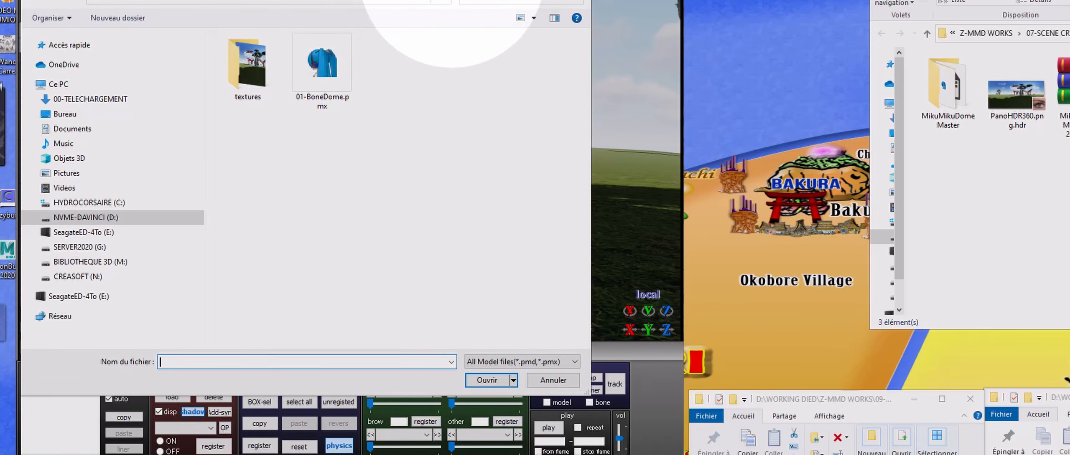
drag(413, 0, 484, 5)
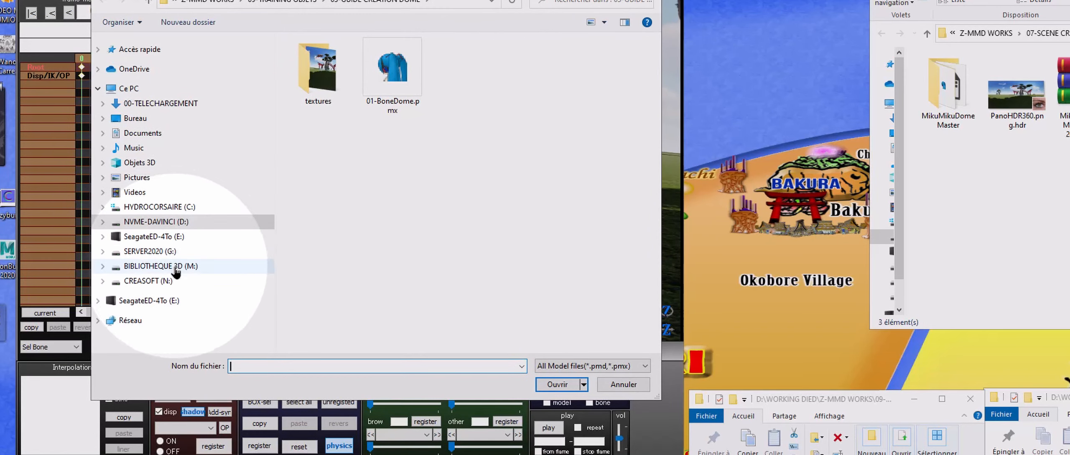
click(156, 222)
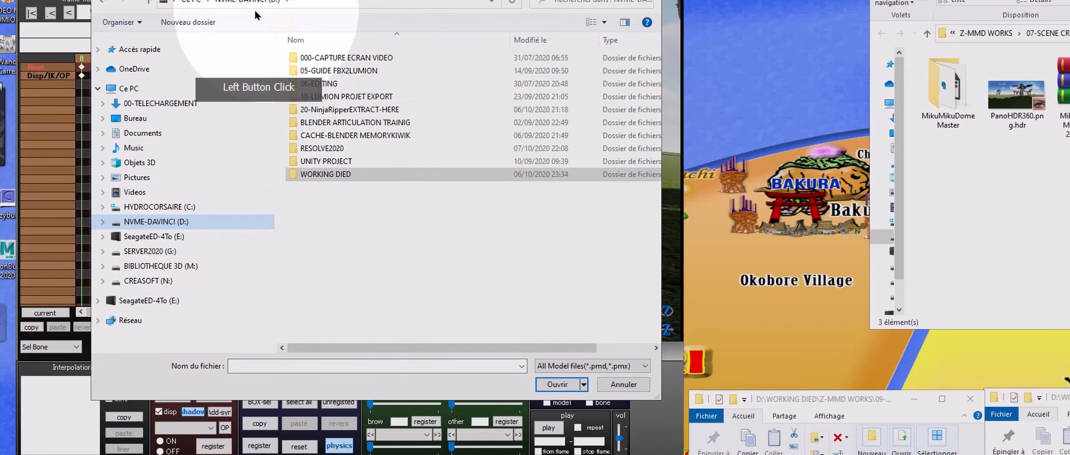
click(351, 175)
double_click(342, 176)
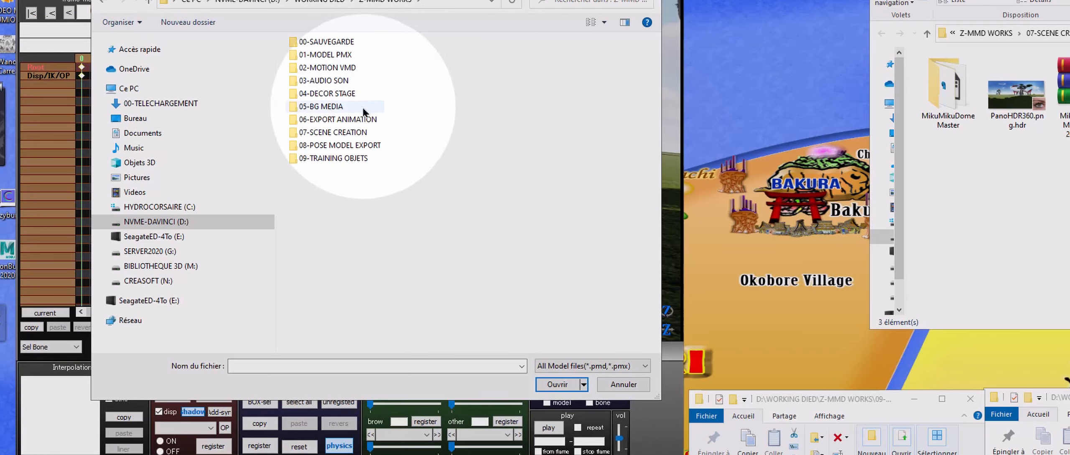
double_click(337, 59)
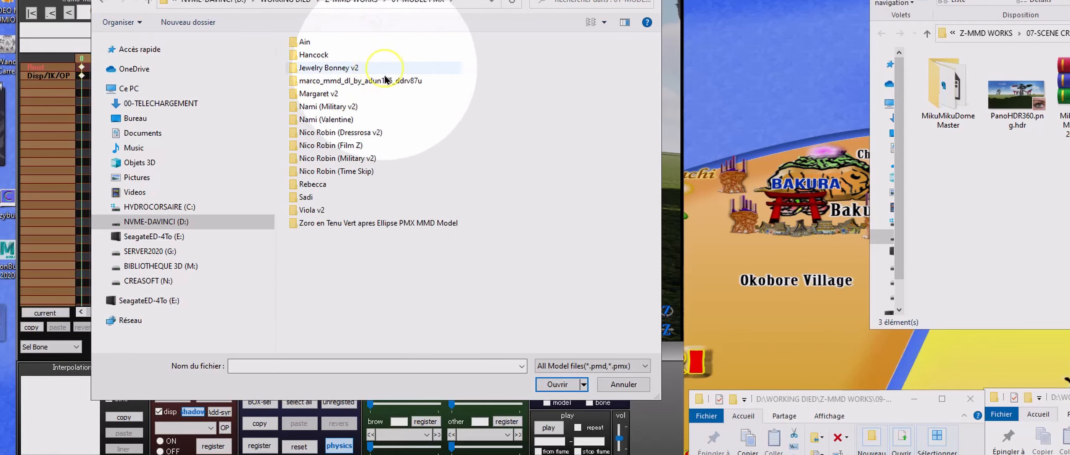
double_click(314, 186)
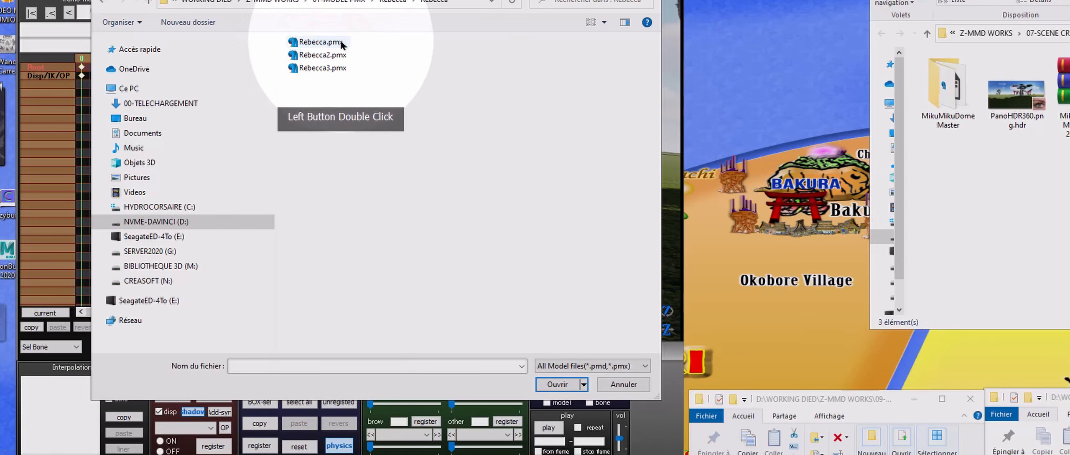
Step: Load Rebecca.pmx into the dome scene and accept its model information
click(340, 44)
click(558, 385)
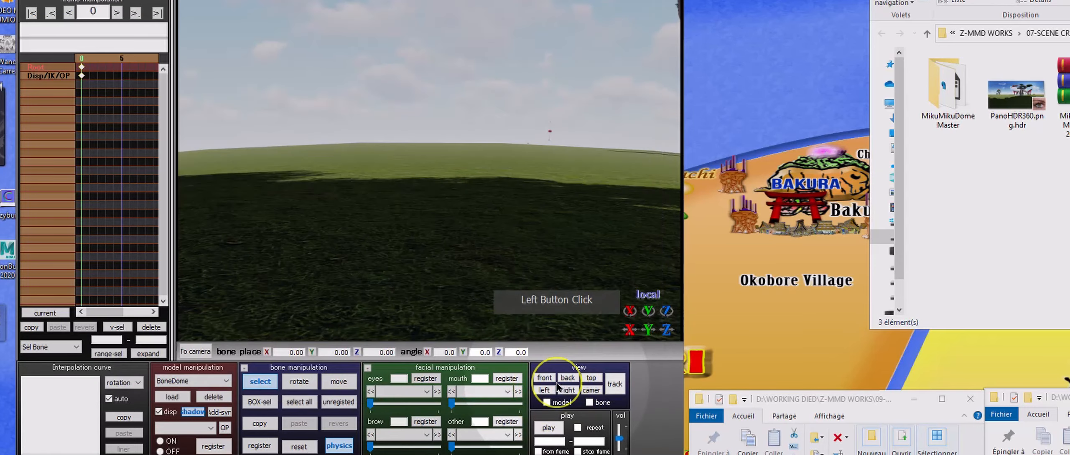
click(833, 353)
drag(908, 203, 575, 95)
click(570, 207)
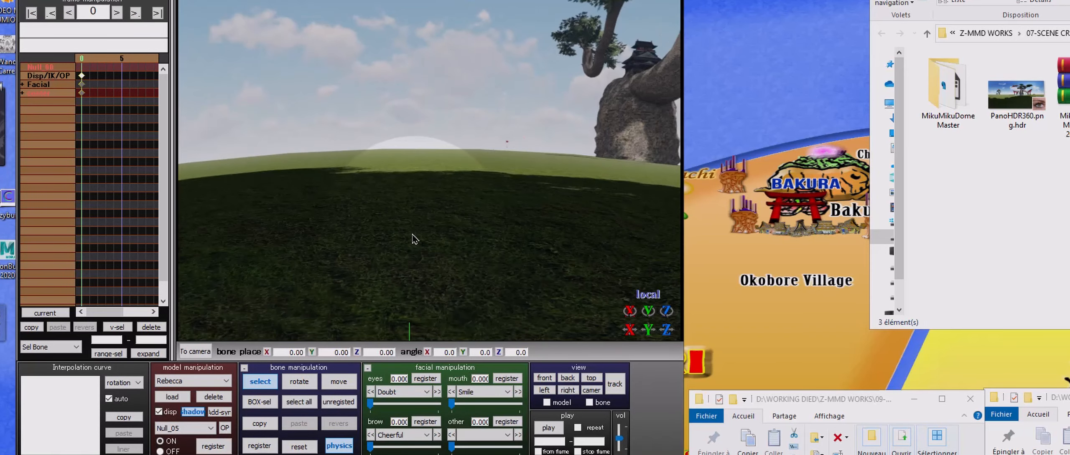
Step: Hide the axis display and examine the Rebecca model's scale inside the dome from outside and near ground level
scroll(408, 242, down, 5)
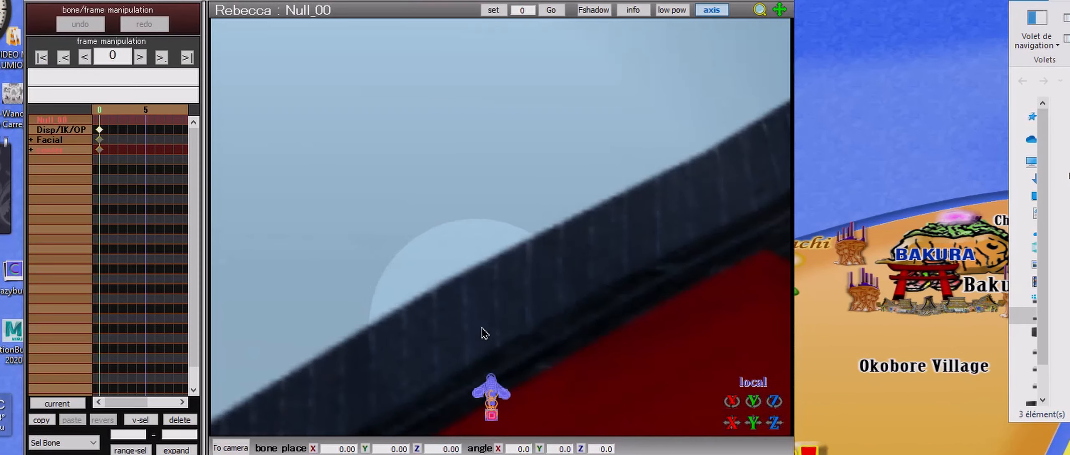
scroll(499, 330, down, 4)
right_drag(539, 234, 533, 274)
scroll(518, 292, down, 5)
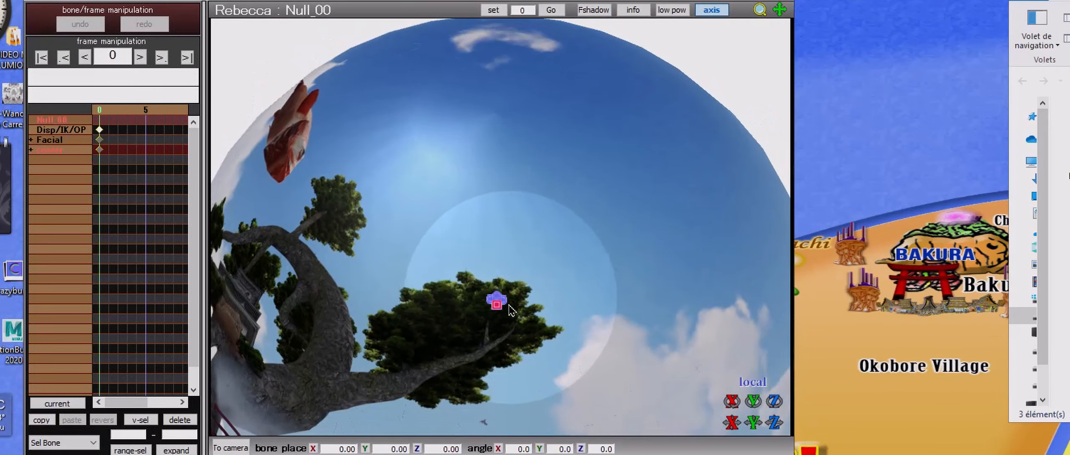
scroll(493, 334, down, 2)
scroll(486, 349, down, 2)
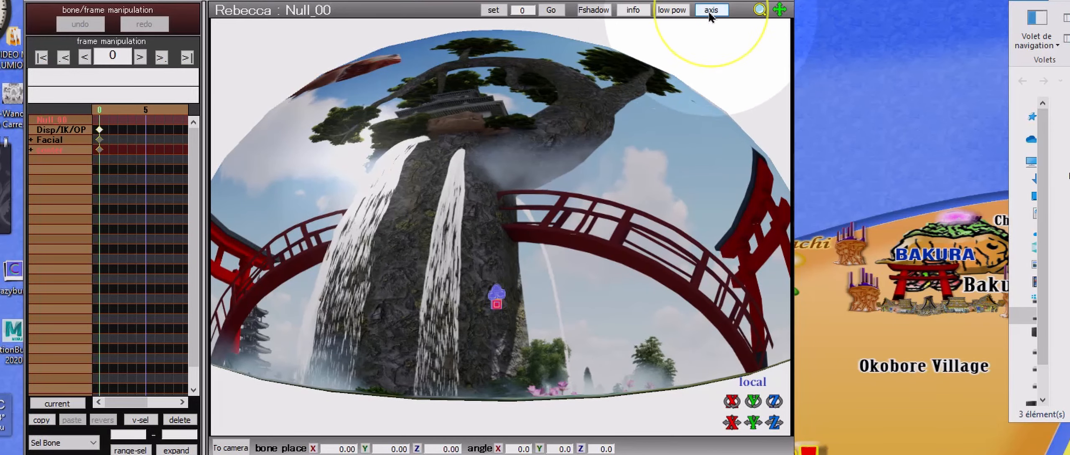
scroll(472, 321, up, 2)
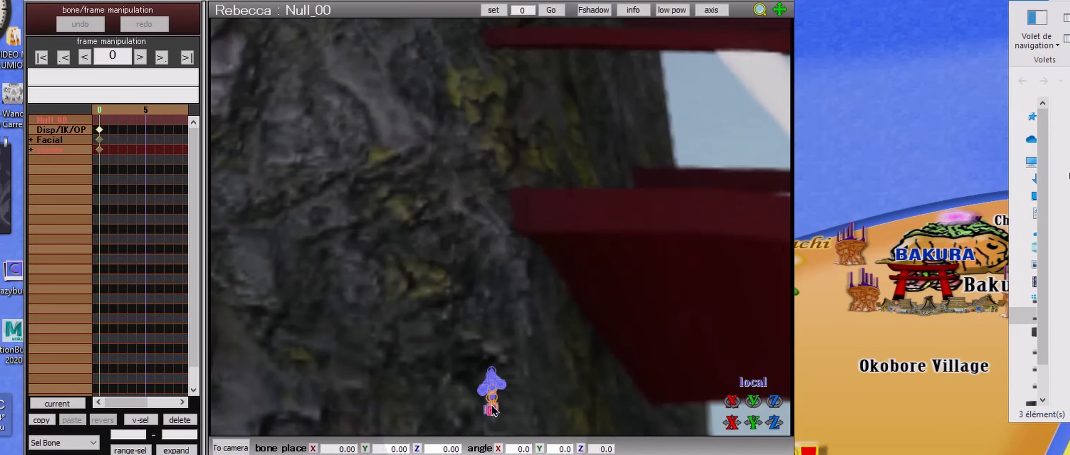
scroll(492, 406, up, 3)
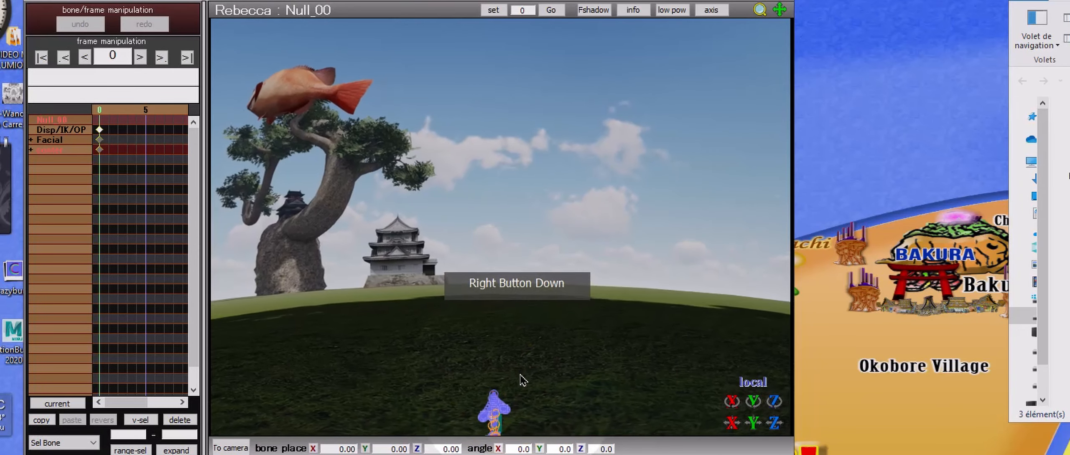
mouse_move(522, 380)
right_down()
mouse_move(614, 105)
mouse_move(504, 383)
right_up()
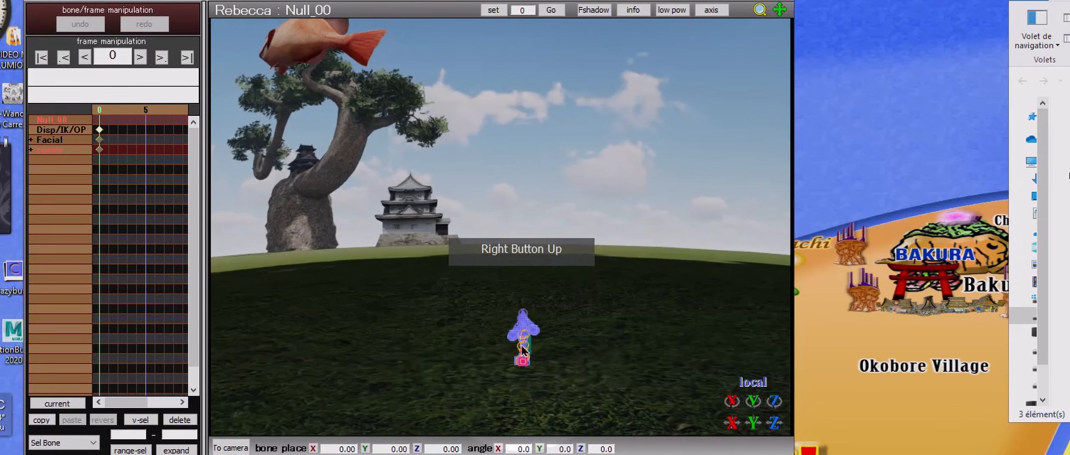
Step: Load the Miku.vmd motion from the 01-MMD Fight Furious Kicks folder onto Rebecca, accepting that it was made for another model
scroll(527, 355, up, 3)
right_drag(557, 291, 599, 373)
middle_drag(594, 375, 613, 317)
scroll(615, 314, up, 2)
right_drag(615, 314, 416, 322)
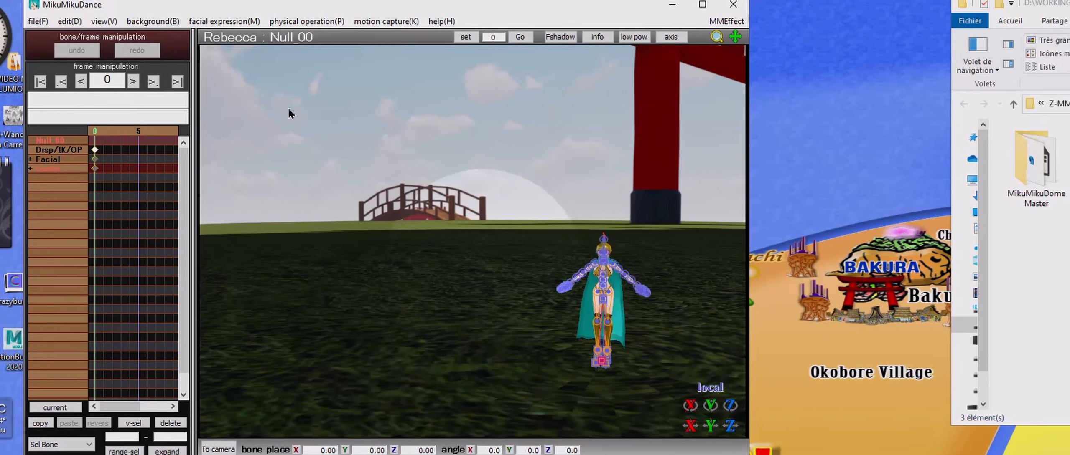
click(37, 28)
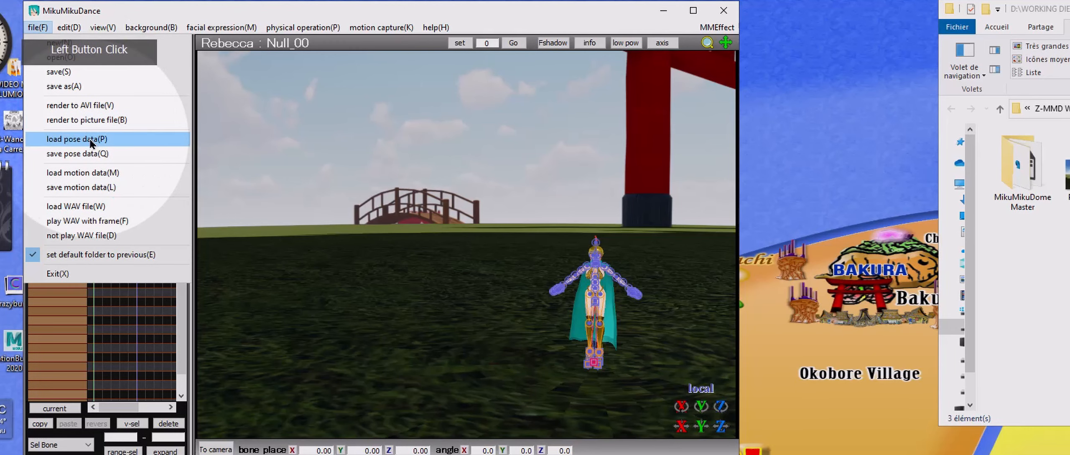
click(99, 180)
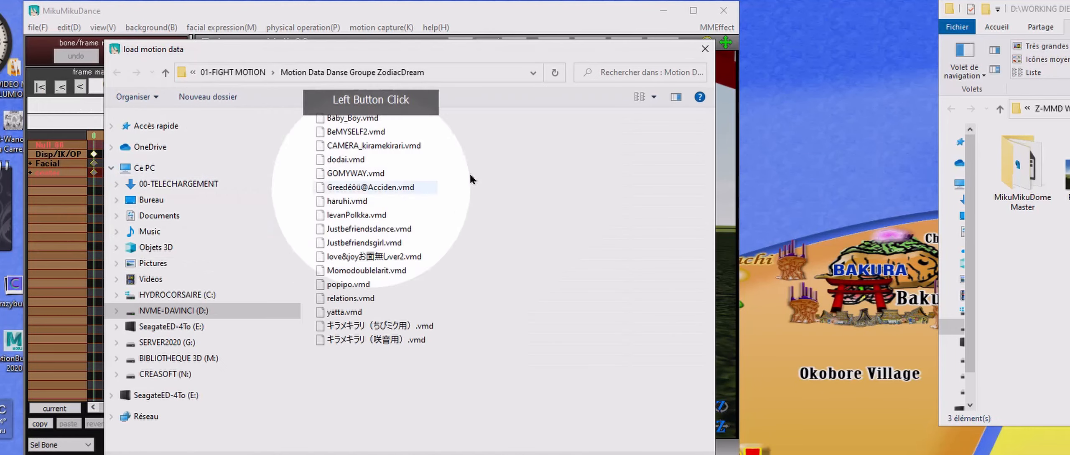
click(244, 73)
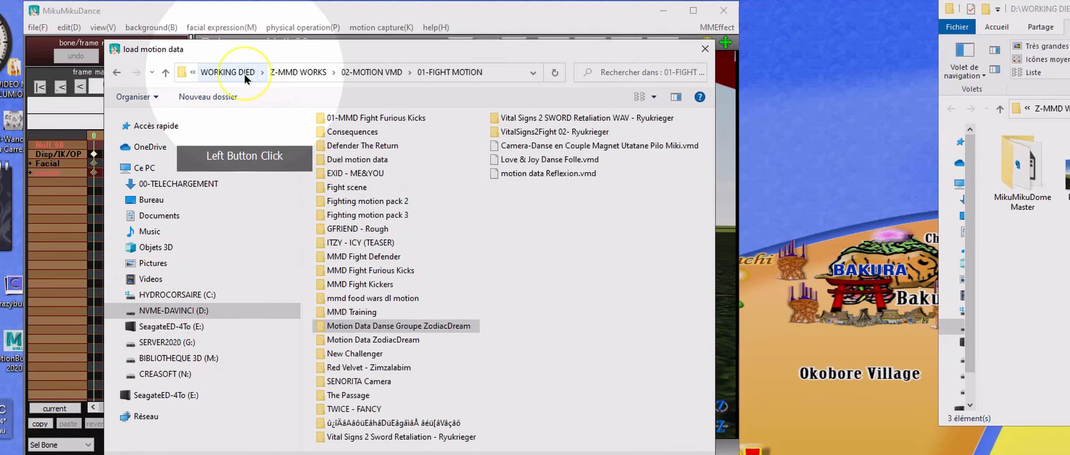
double_click(383, 118)
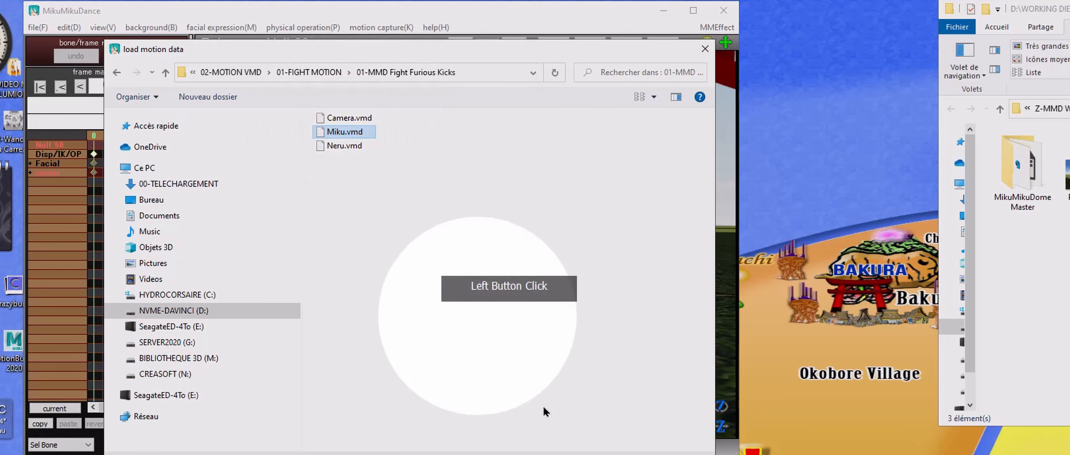
click(609, 454)
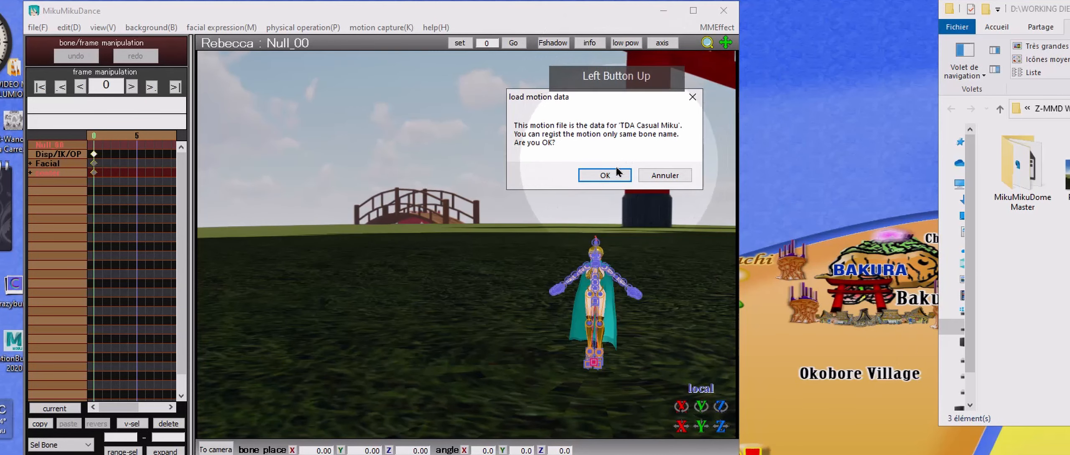
click(612, 177)
click(675, 308)
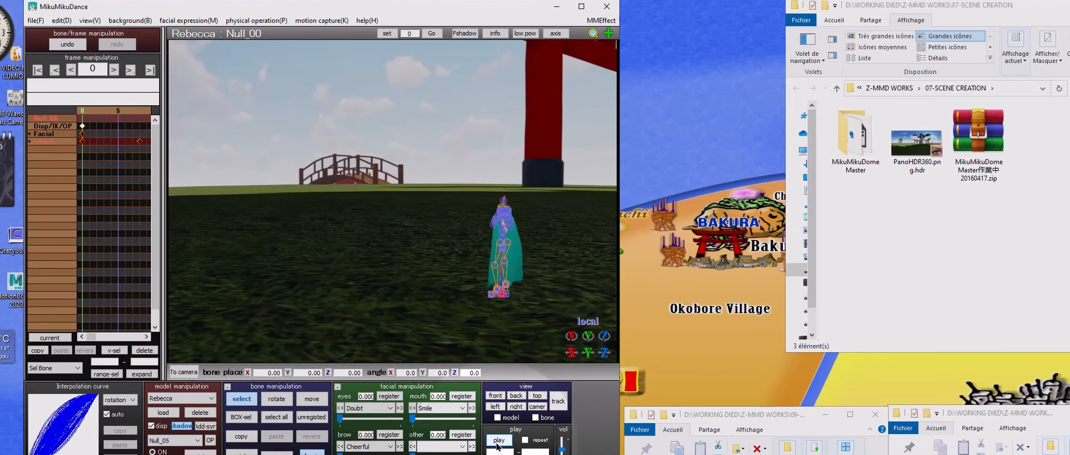
Step: Play the motion briefly, stop it, and examine how Rebecca's feet sit on the grass floor
click(593, 454)
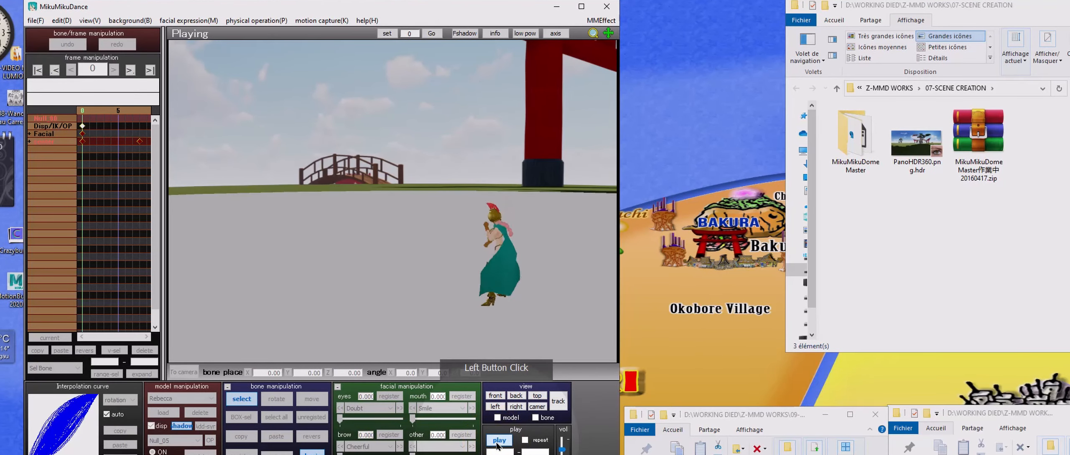
click(373, 246)
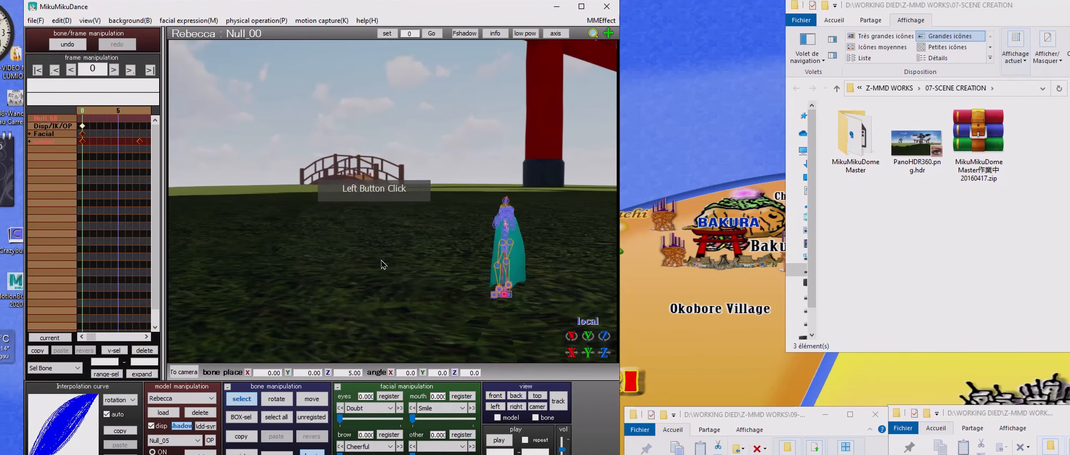
middle_drag(383, 265, 382, 210)
scroll(385, 230, down, 3)
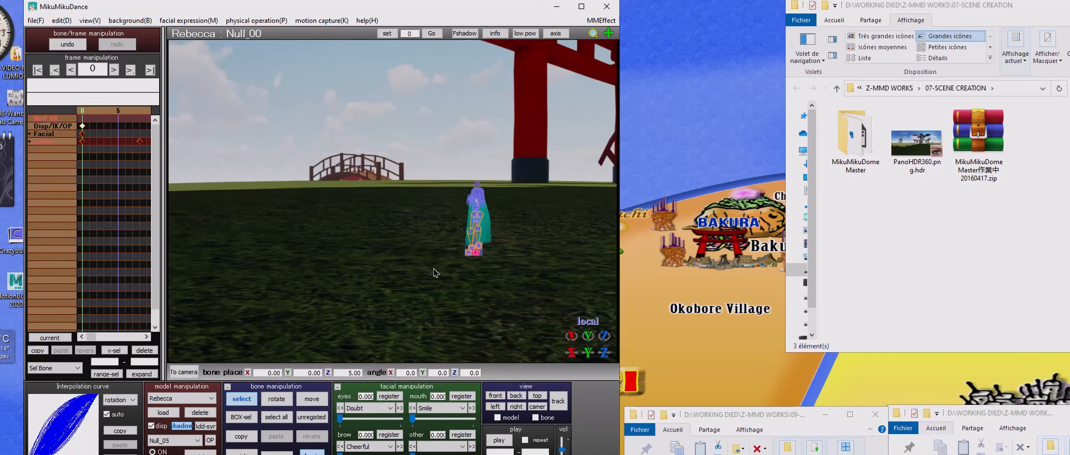
middle_drag(375, 253, 411, 215)
scroll(399, 217, down, 4)
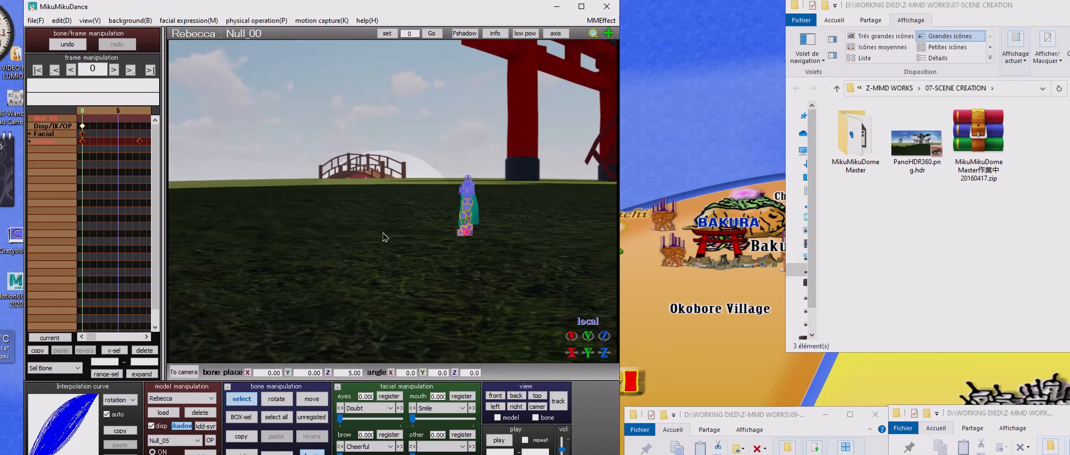
middle_drag(381, 256, 478, 289)
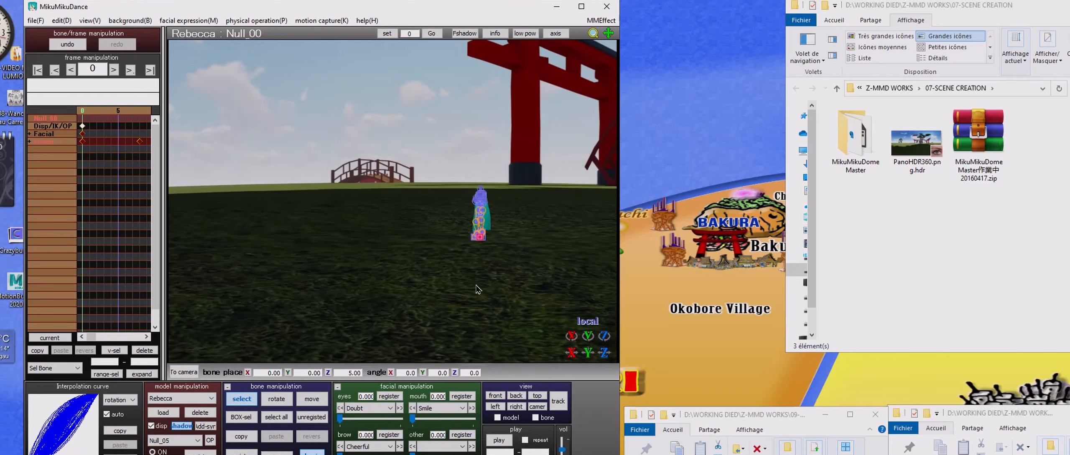
Step: Play the fight motion again, inspect Rebecca and the dome floor from several angles, and stop playback
click(506, 444)
scroll(406, 292, down, 3)
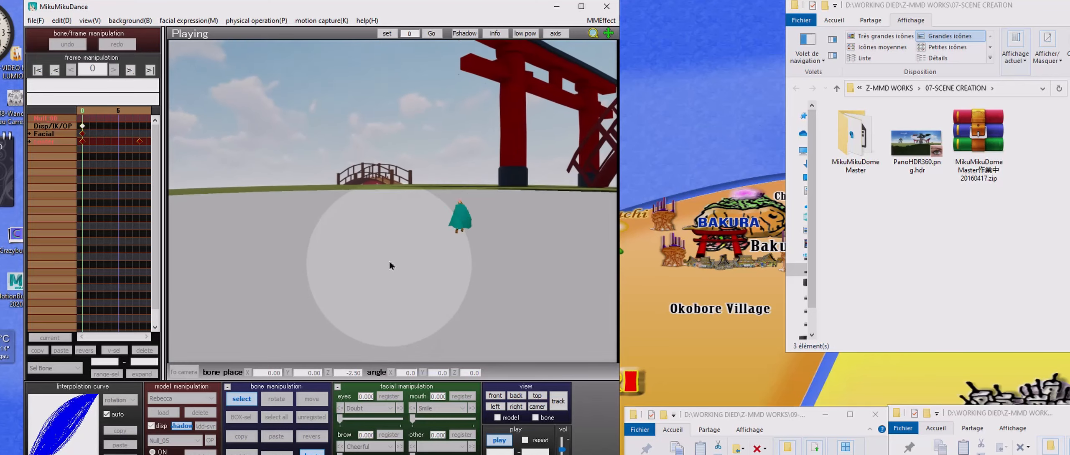
right_drag(391, 253, 513, 274)
scroll(435, 267, up, 2)
click(358, 220)
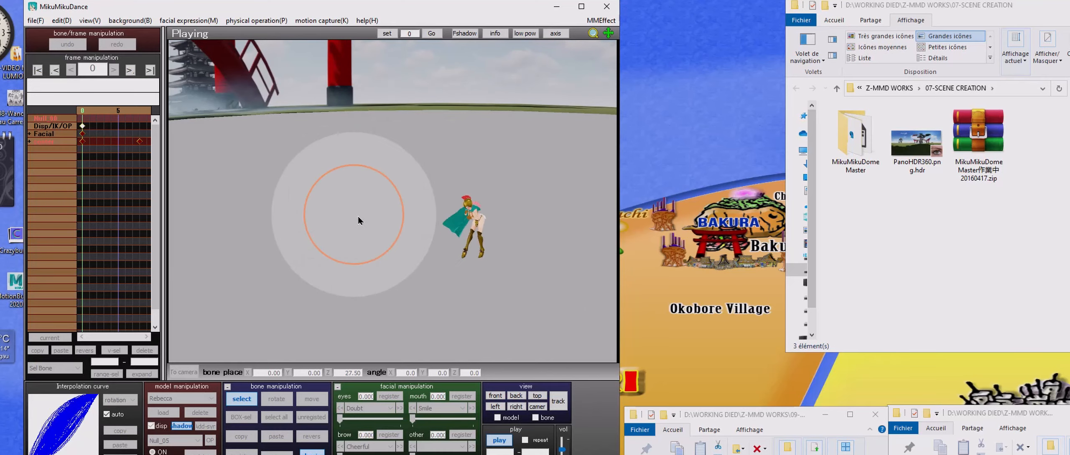
right_drag(358, 221, 354, 199)
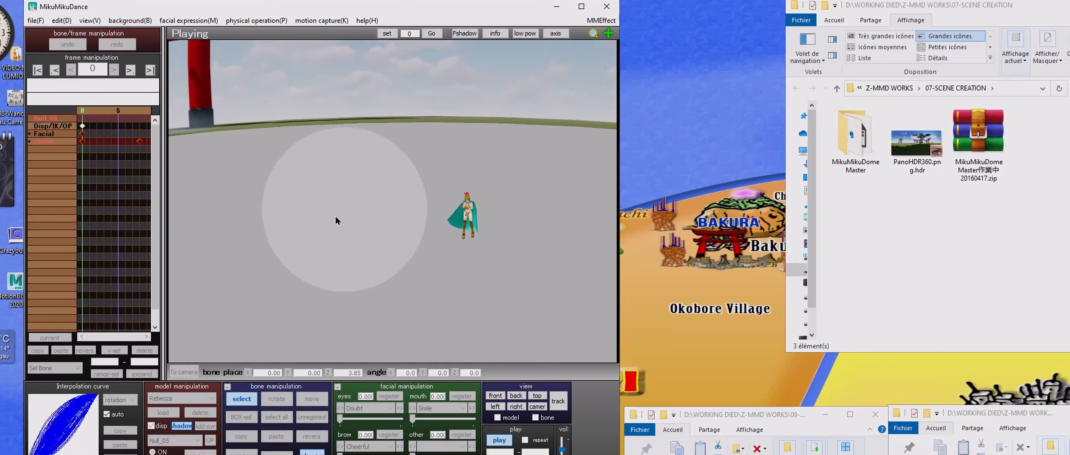
click(499, 441)
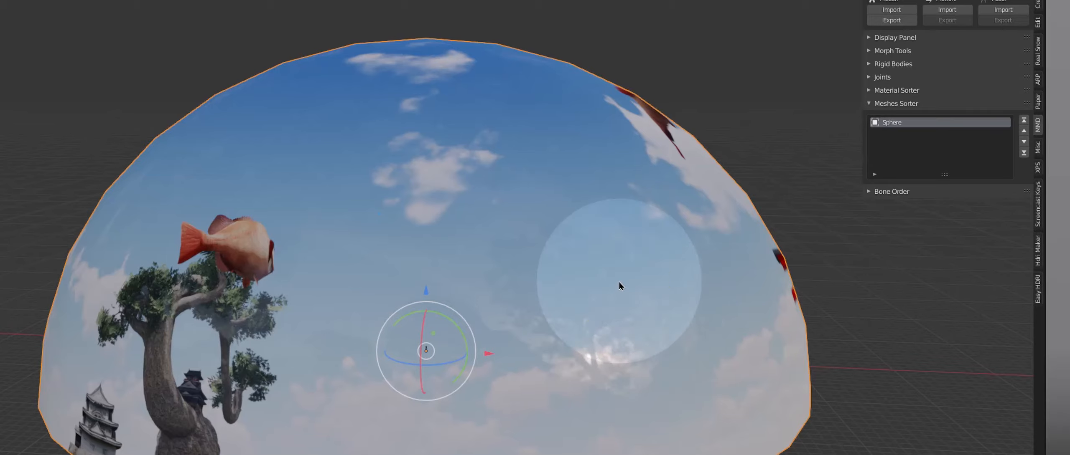
Step: Switch to Blender and raise the dome slightly at its base, to a Z location of about -0.075 m
click(581, 262)
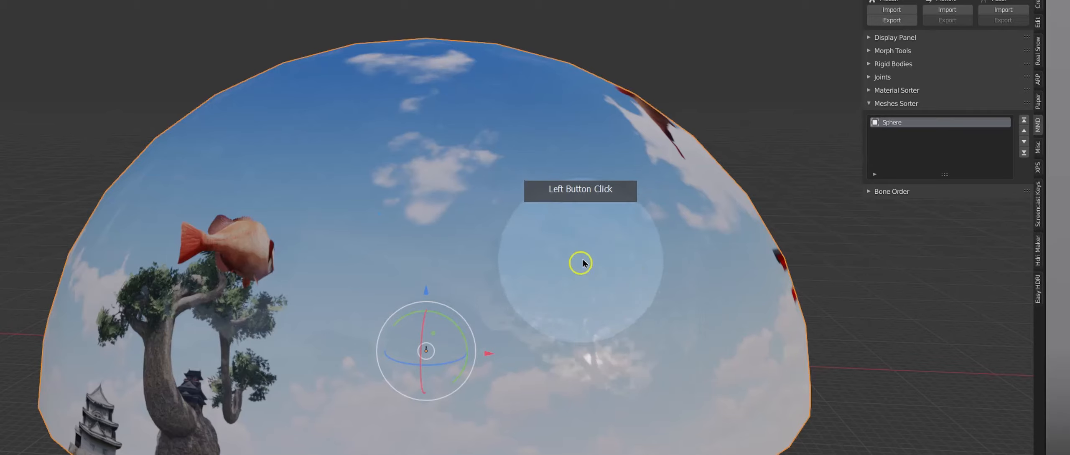
scroll(582, 255, down, 1)
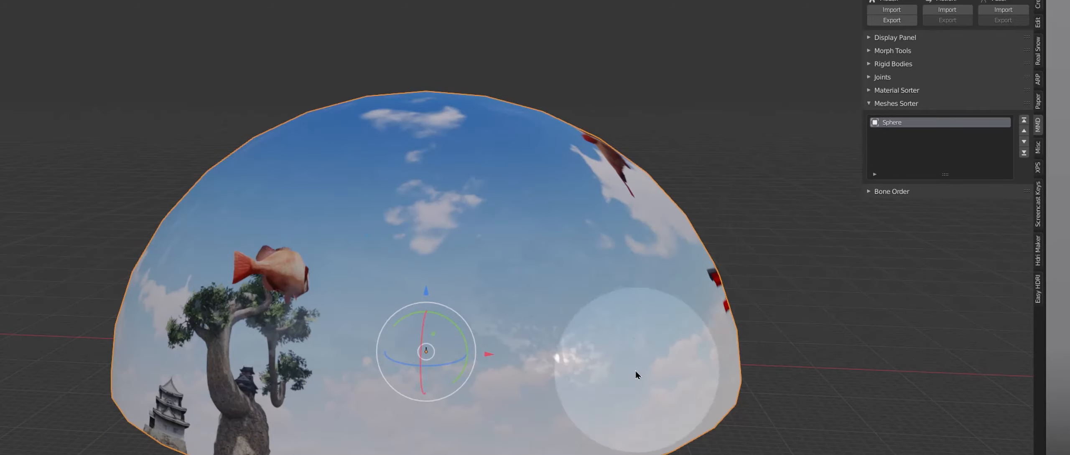
middle_drag(526, 375, 544, 355)
key(KP_1)
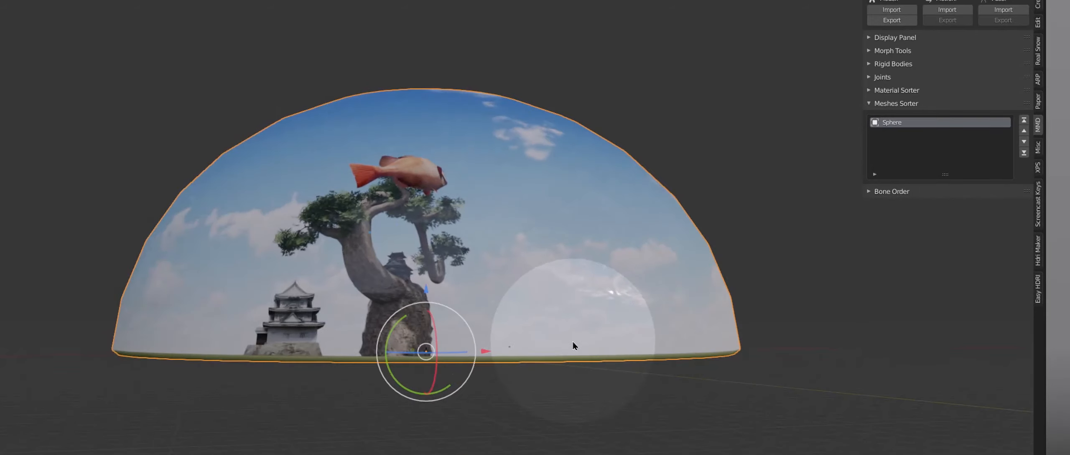
scroll(489, 426, up, 8)
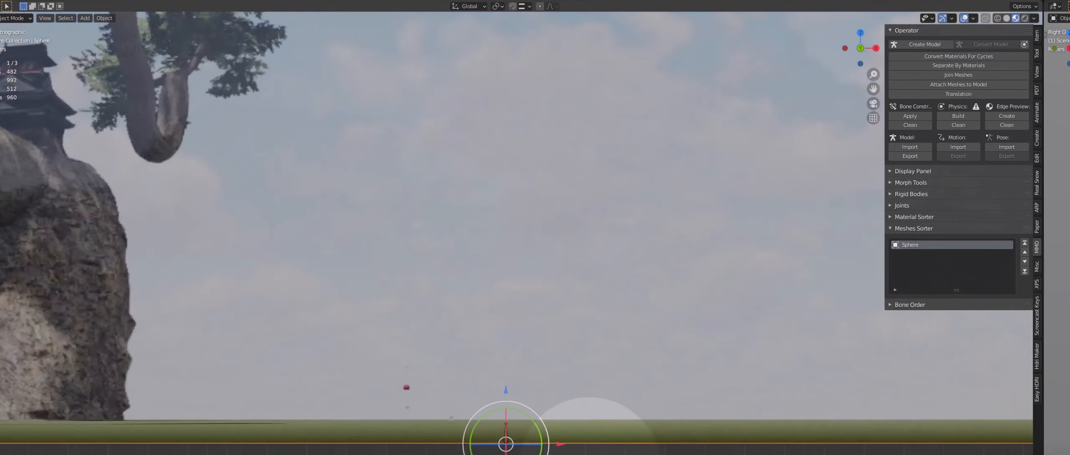
scroll(506, 443, up, 5)
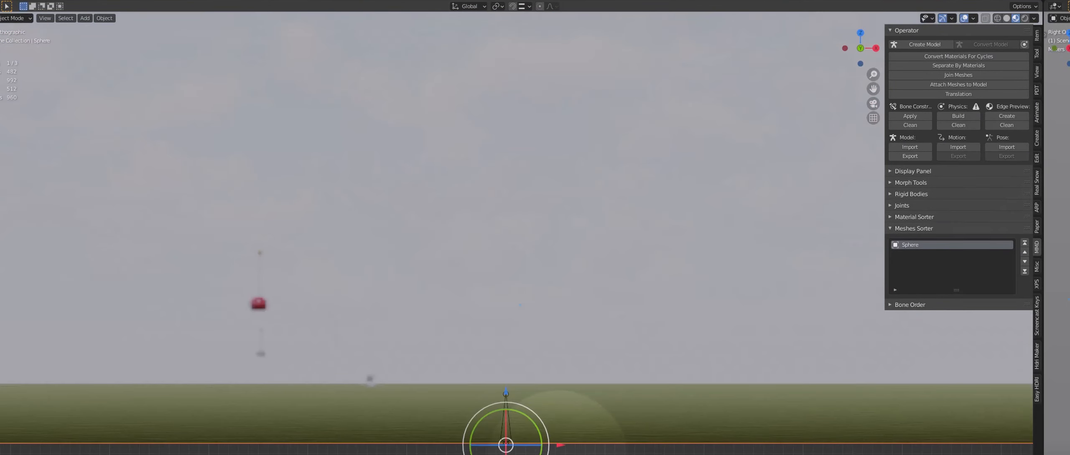
scroll(518, 405, up, 10)
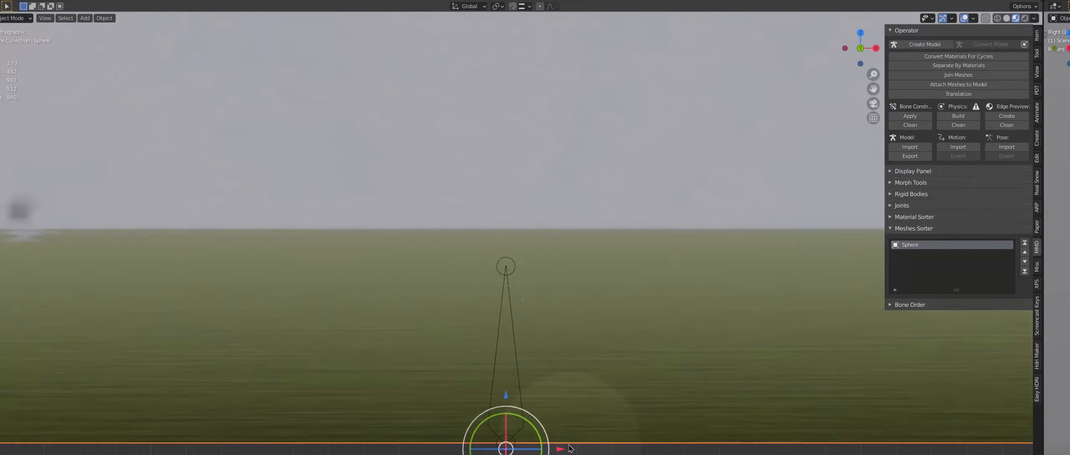
scroll(543, 444, up, 3)
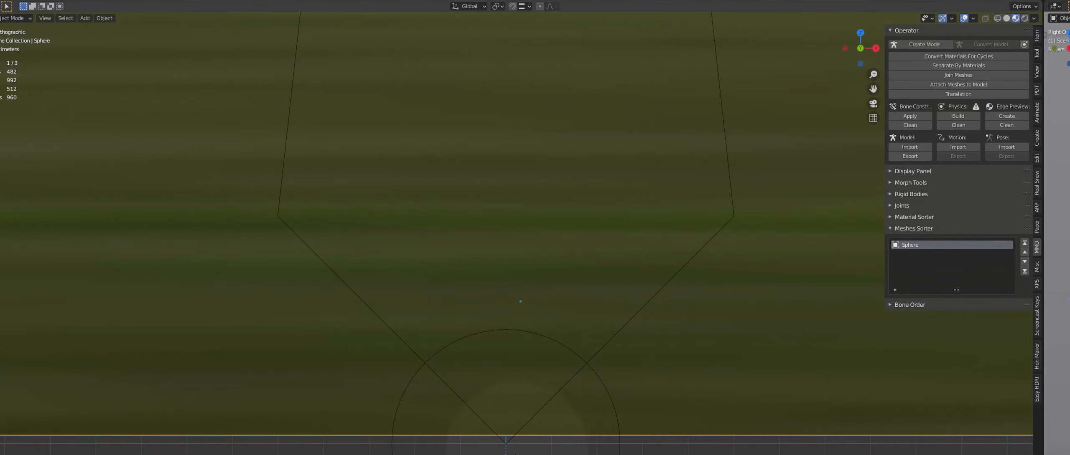
click(1037, 53)
click(1037, 36)
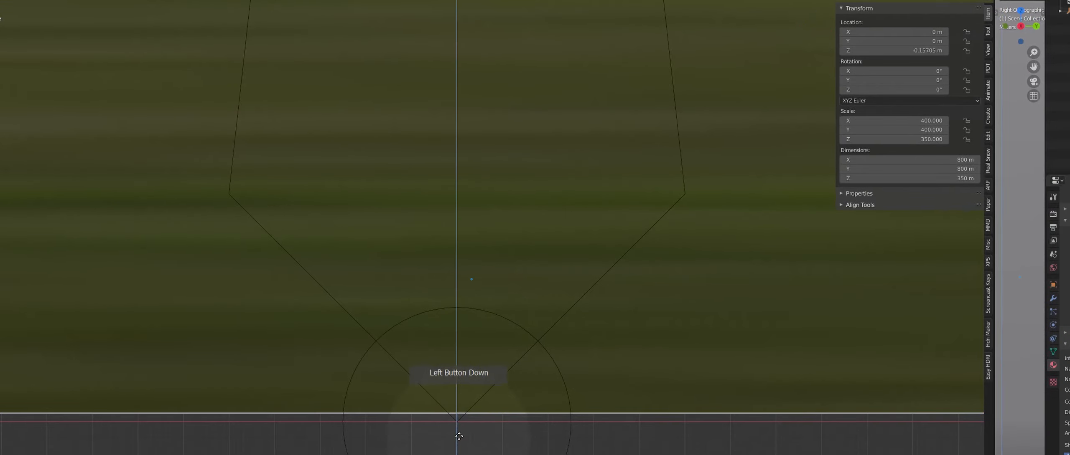
drag(471, 401, 484, 387)
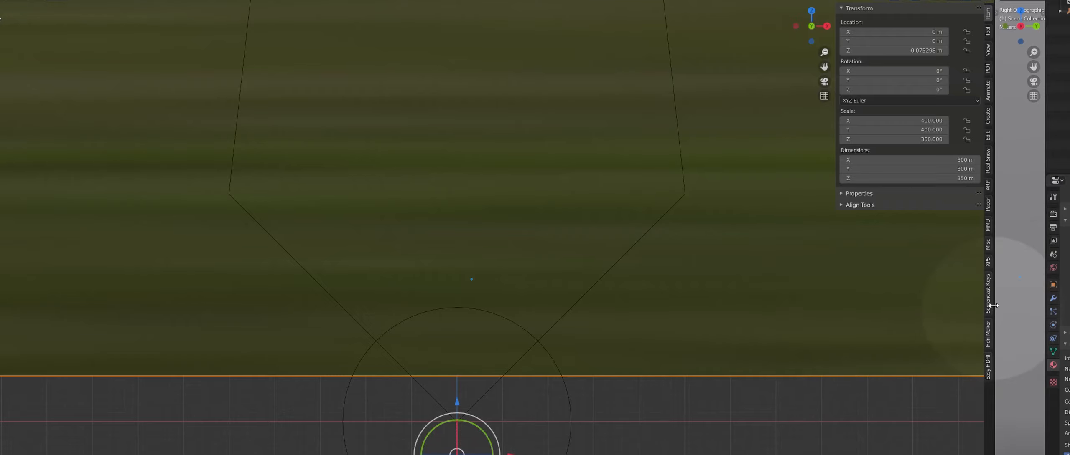
Step: Export the raised dome with the MMD tools as a PMX model named 02-BoneDomeEleve.pmx in the 03-GUIDE CREATION DOME folder
click(988, 228)
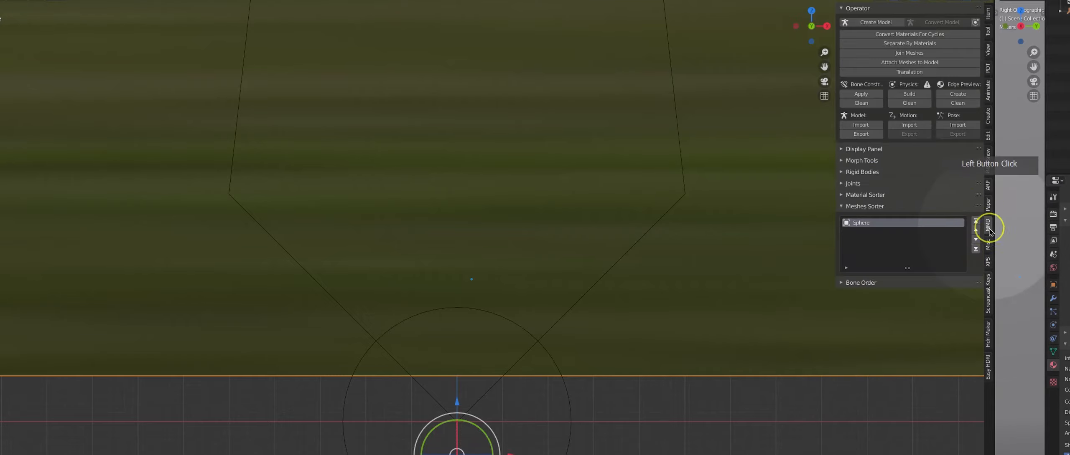
click(861, 134)
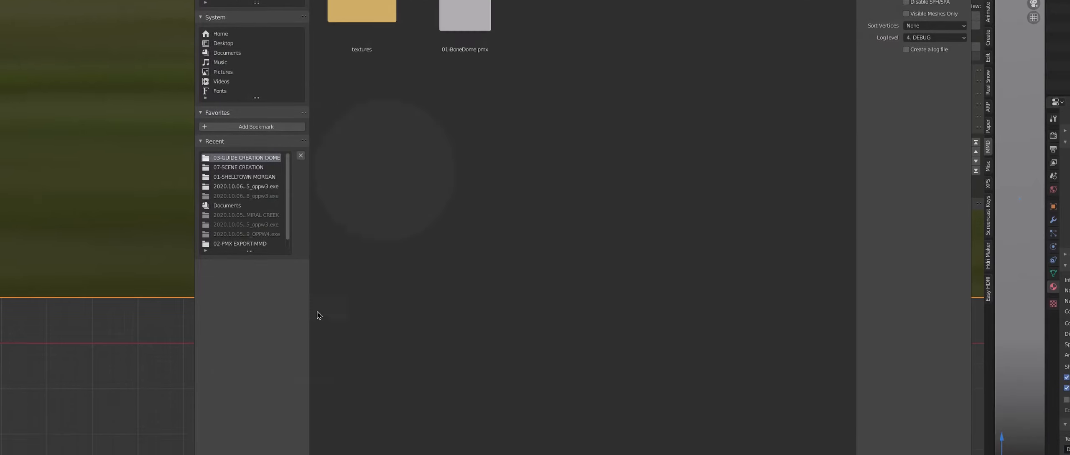
click(331, 427)
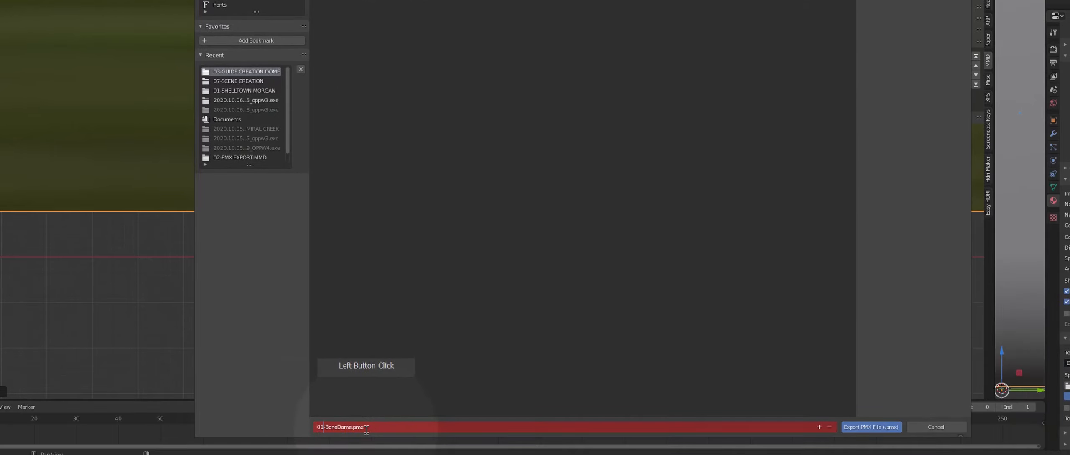
key(BackSpace)
text(2)
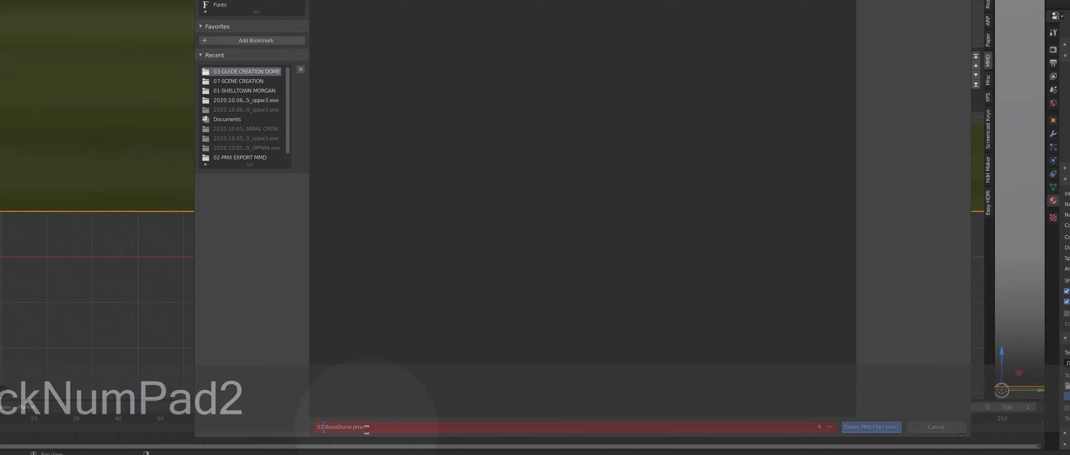
key(Right)
key(Right)
key(Right)
key(Right)
key(Right)
key(Right)
key(Right)
key(Right)
key(Right)
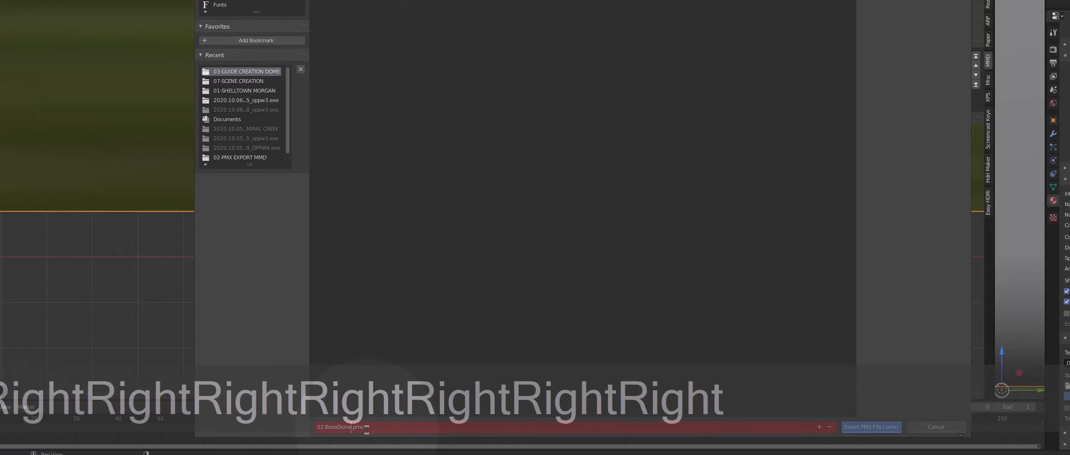
key(shift)
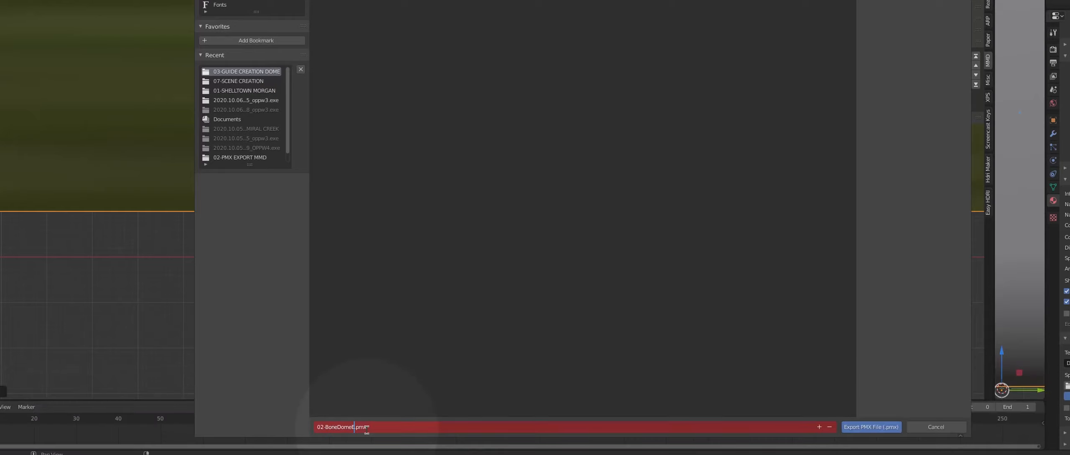
text(leve)
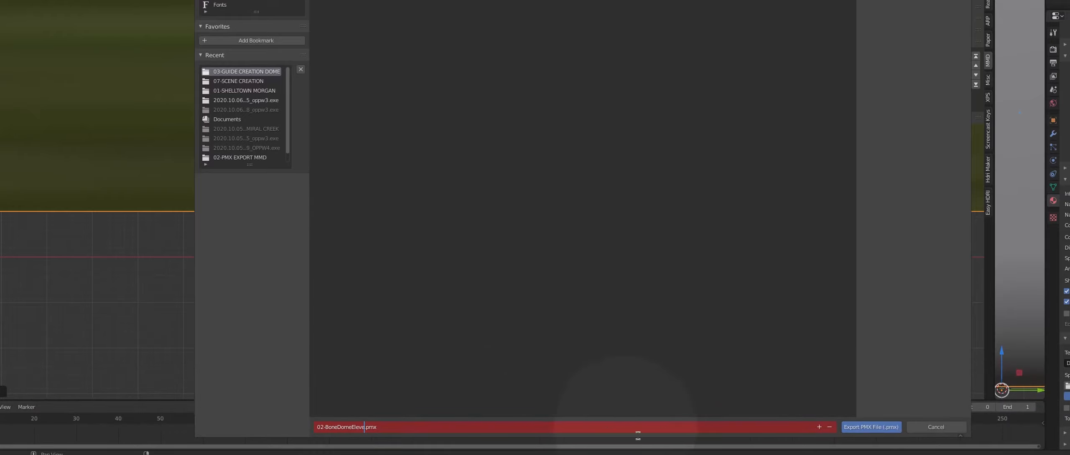
click(861, 427)
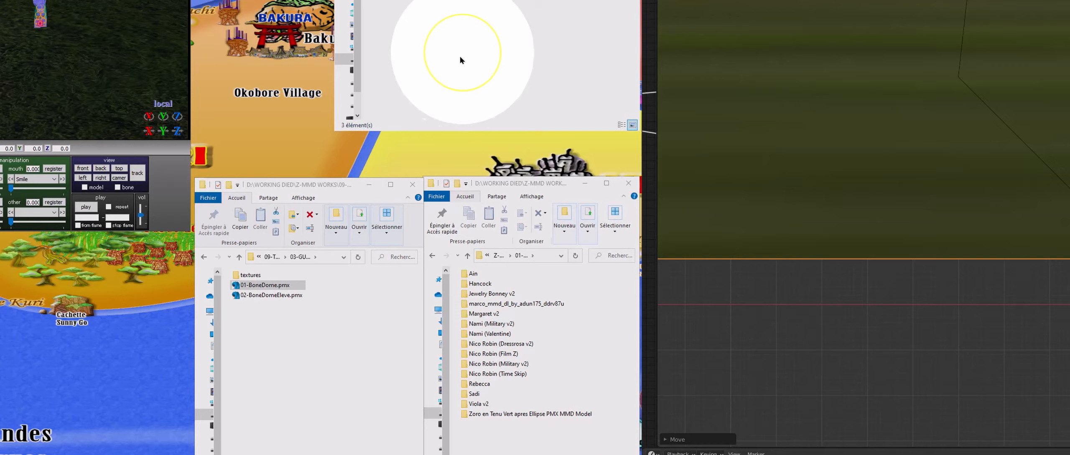
Step: Switch to MikuMikuDance, select the BoneDome model and delete it from the scene
click(692, 360)
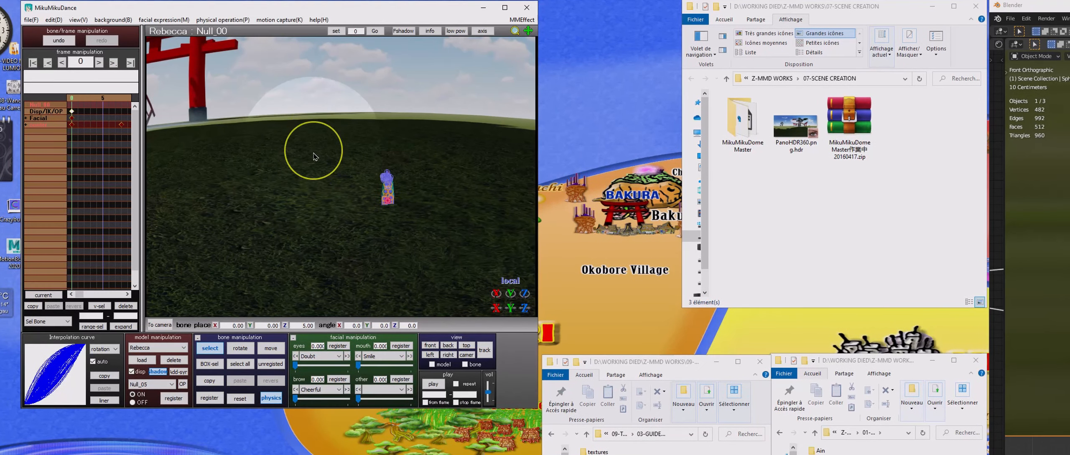
drag(315, 157, 321, 221)
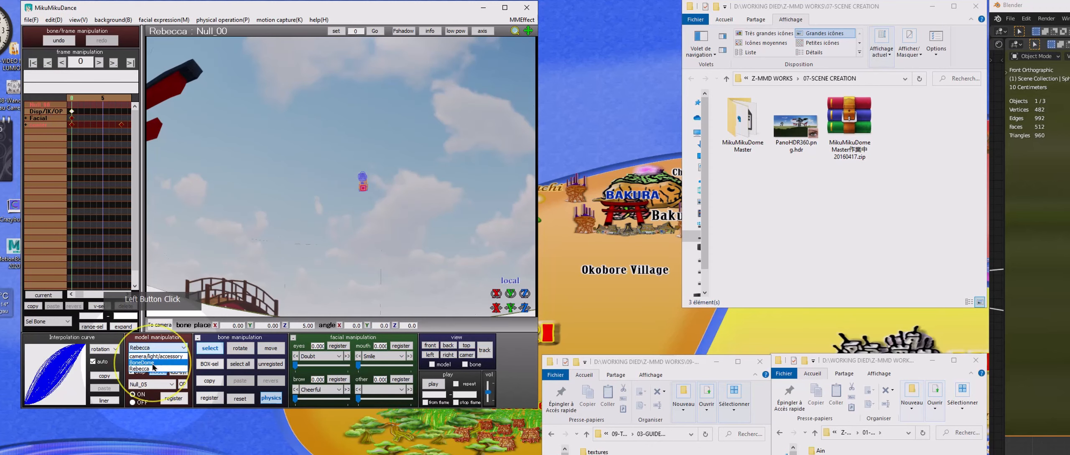
click(152, 363)
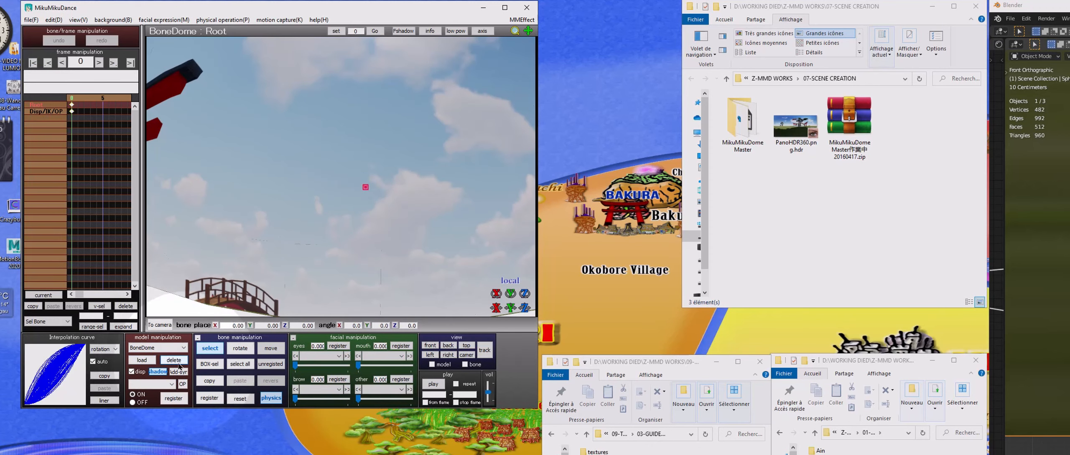
click(174, 361)
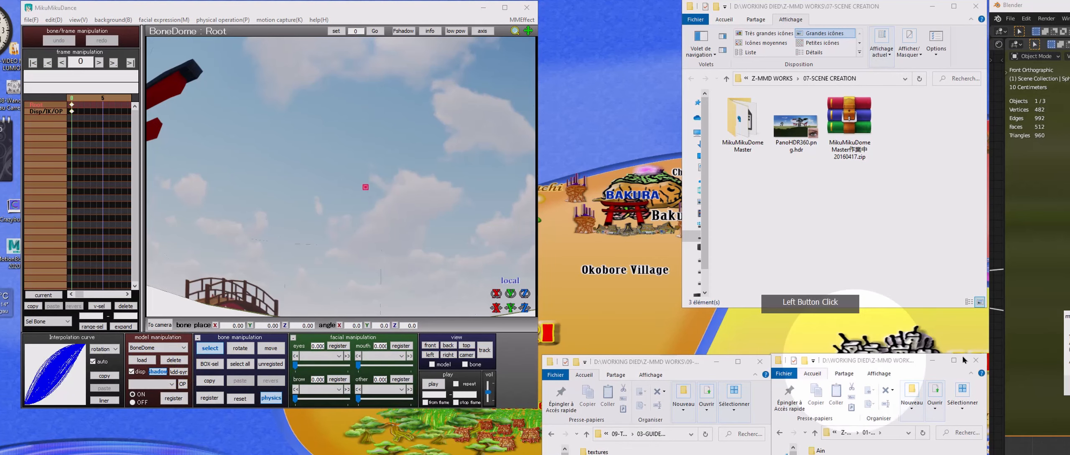
click(1067, 384)
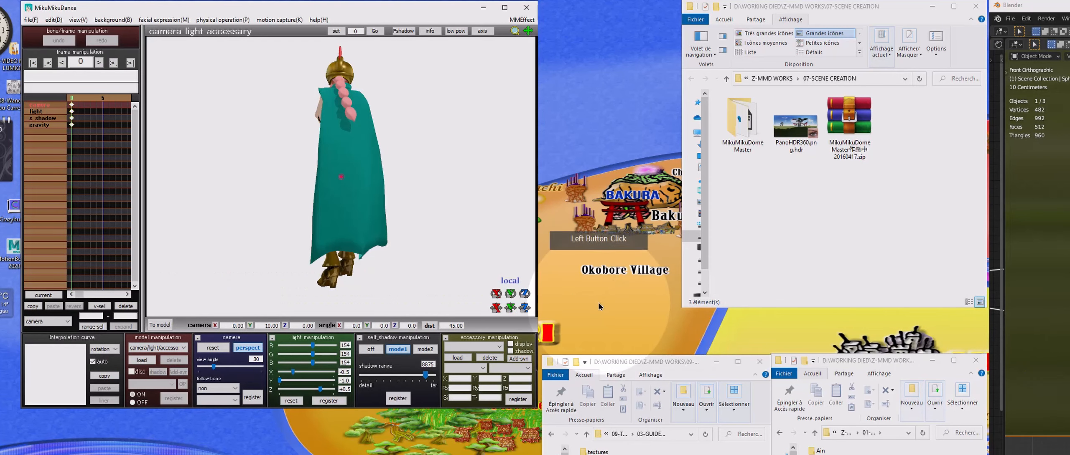
Step: Open the model loading dialog in MikuMikuDance
scroll(387, 229, down, 10)
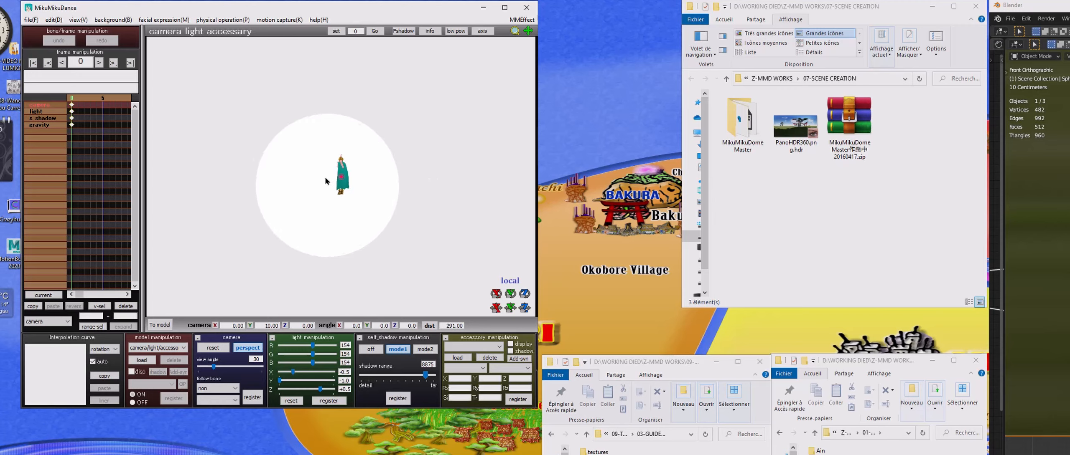
scroll(325, 226, down, 1)
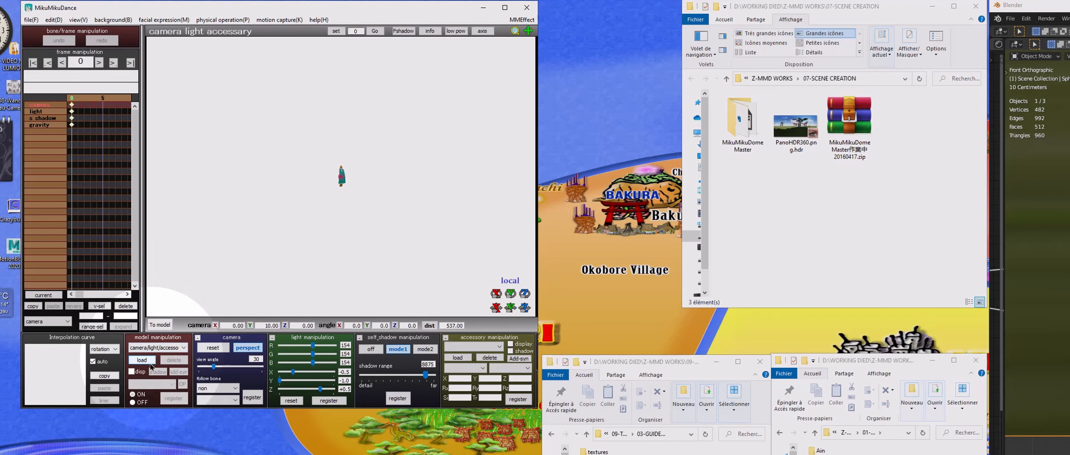
click(142, 360)
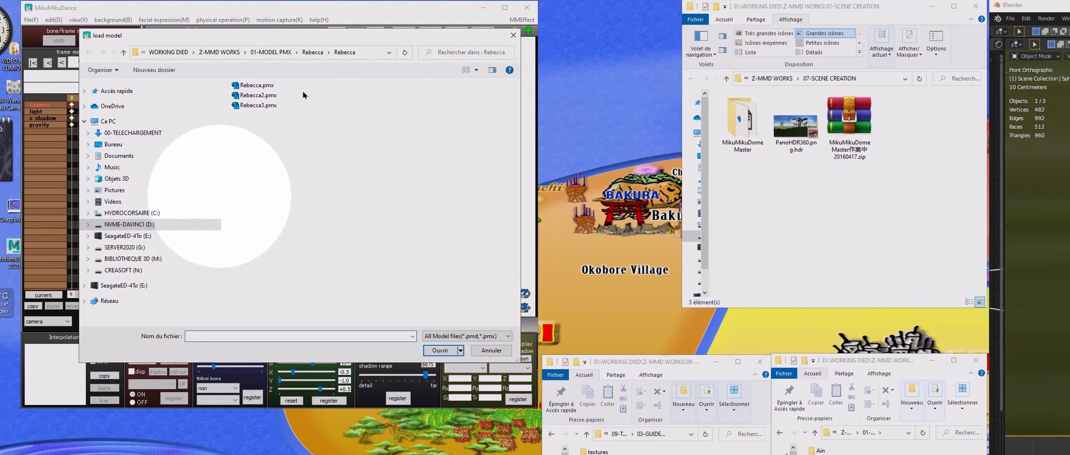
click(367, 53)
text(BoneDome)
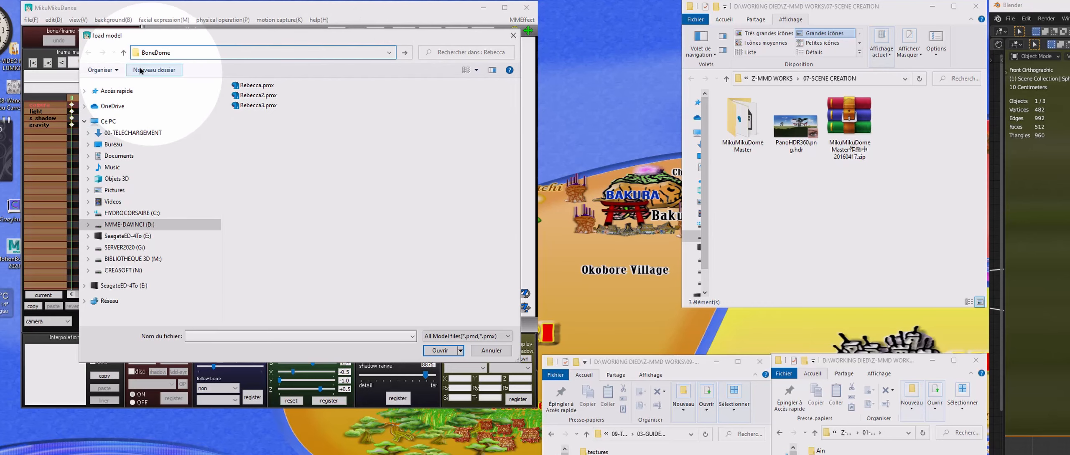
click(123, 53)
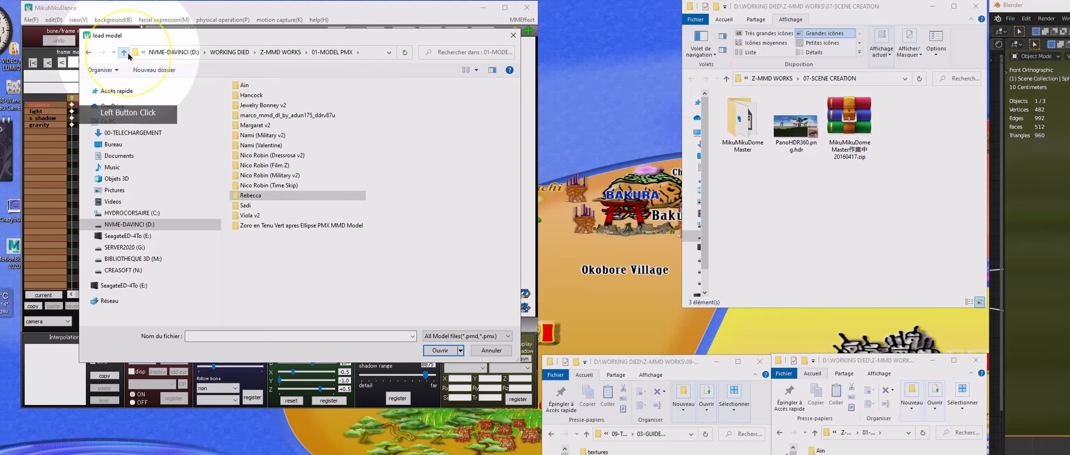
click(124, 53)
click(123, 53)
click(272, 195)
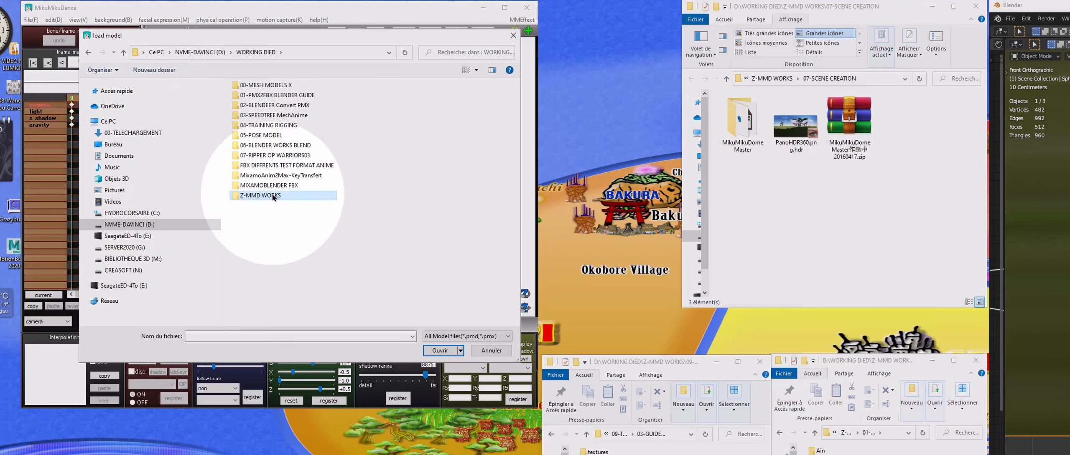
double_click(272, 196)
double_click(290, 172)
double_click(342, 147)
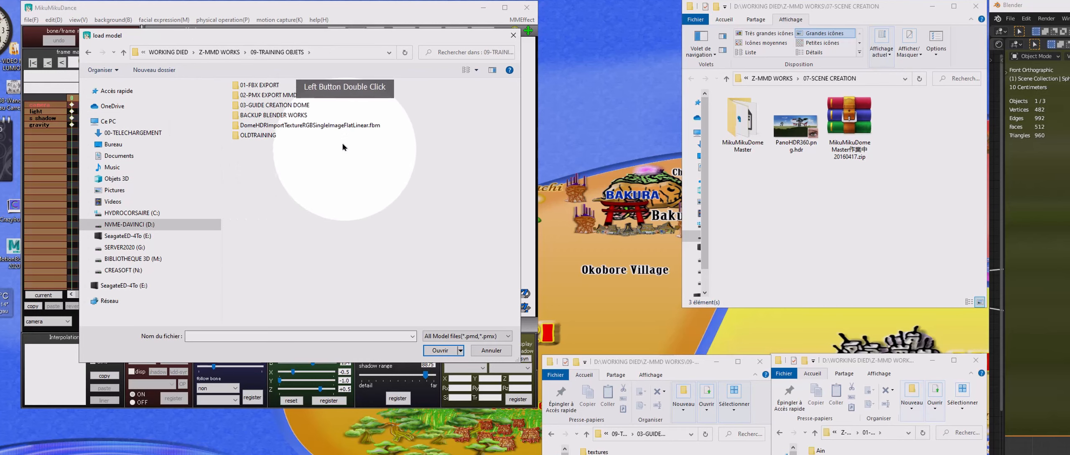
double_click(276, 139)
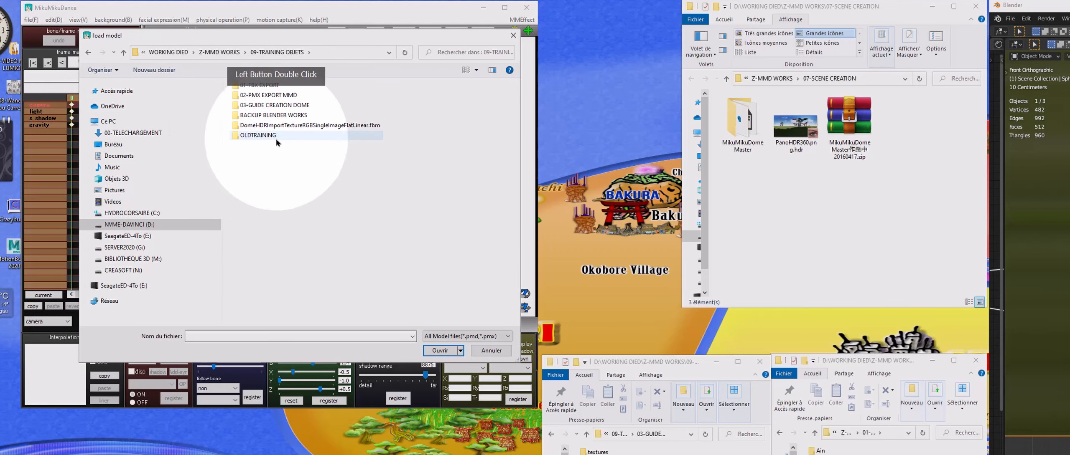
double_click(280, 96)
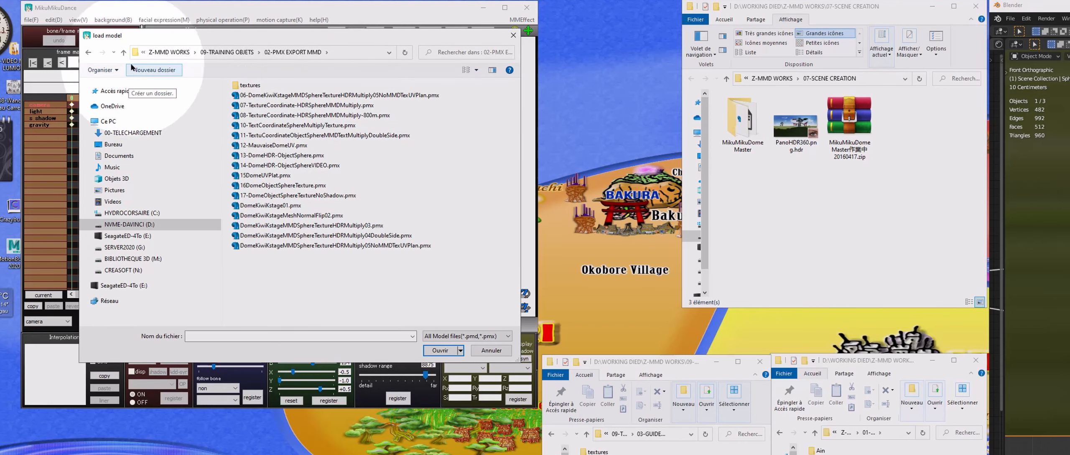
click(124, 53)
click(124, 52)
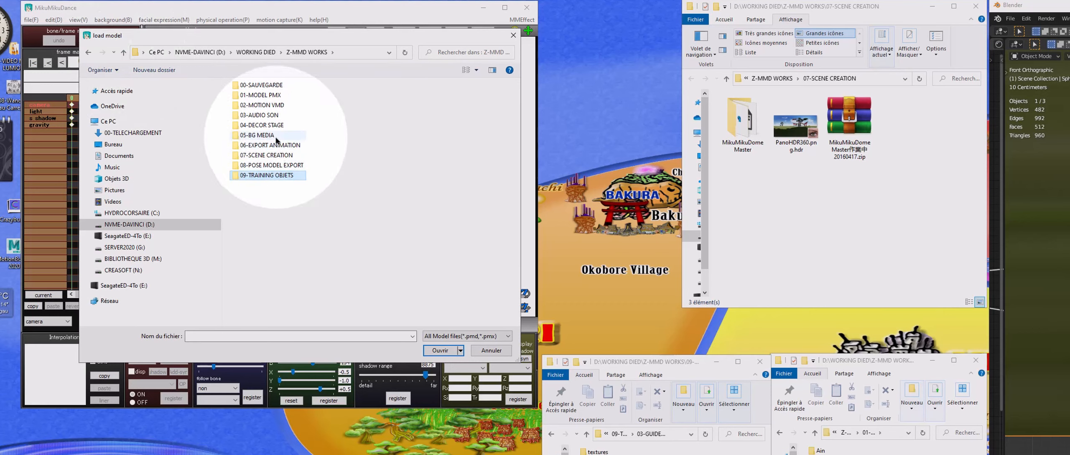
click(255, 51)
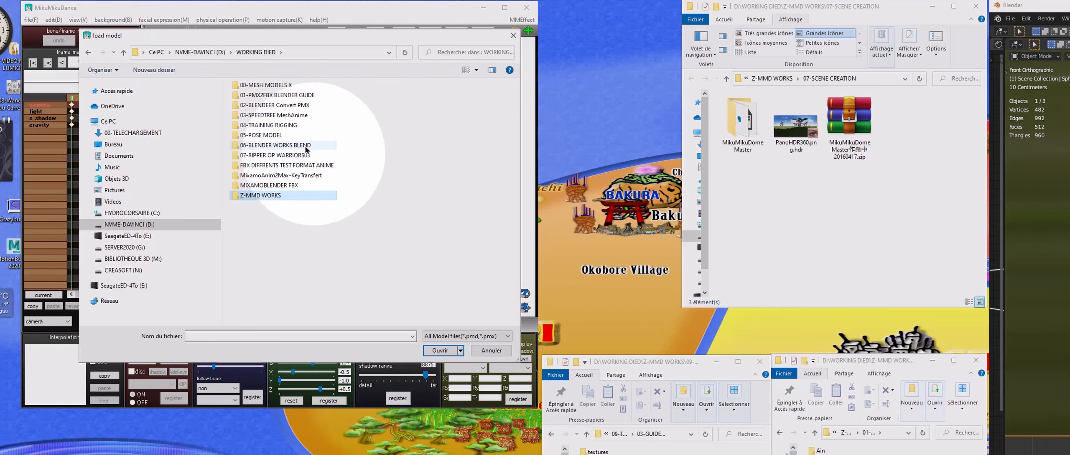
click(271, 196)
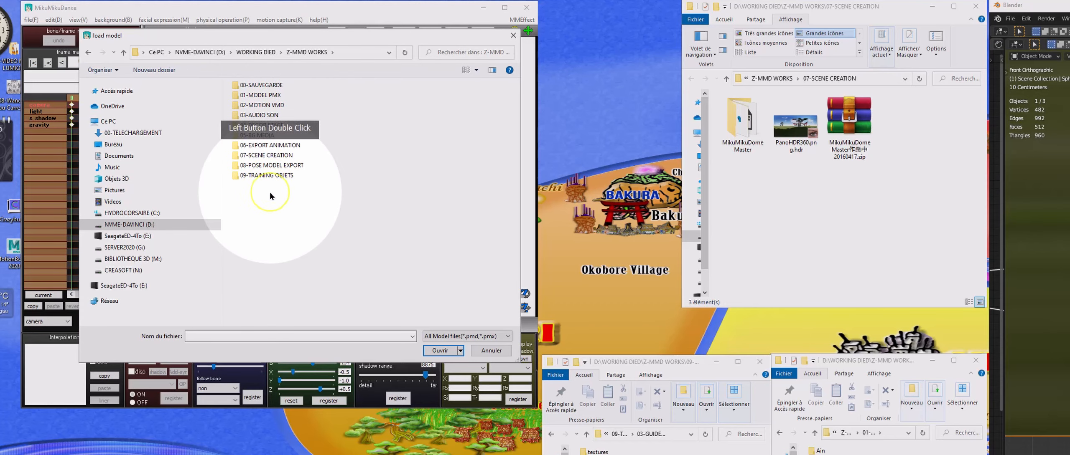
double_click(271, 196)
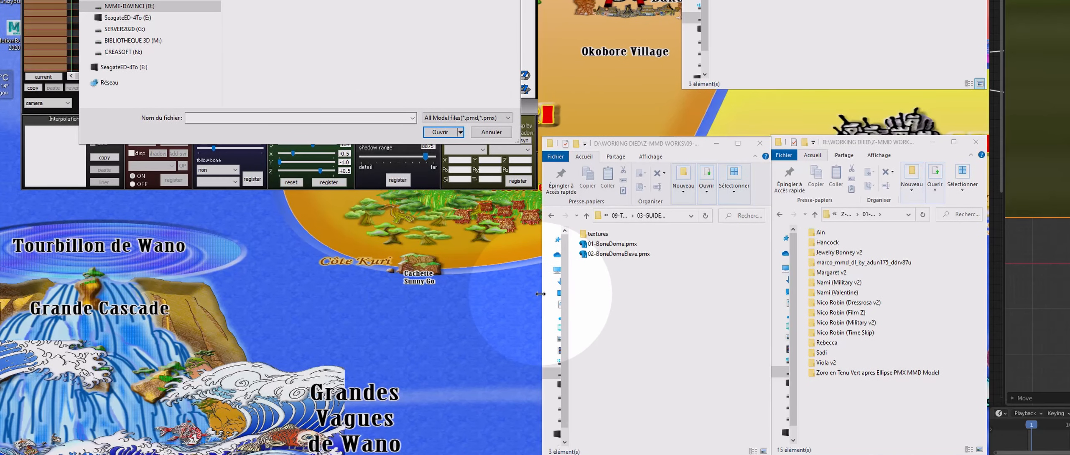
Step: Widen the File Explorer window showing 03-GUIDE CREATION DOME and copy its folder path
drag(542, 452, 297, 397)
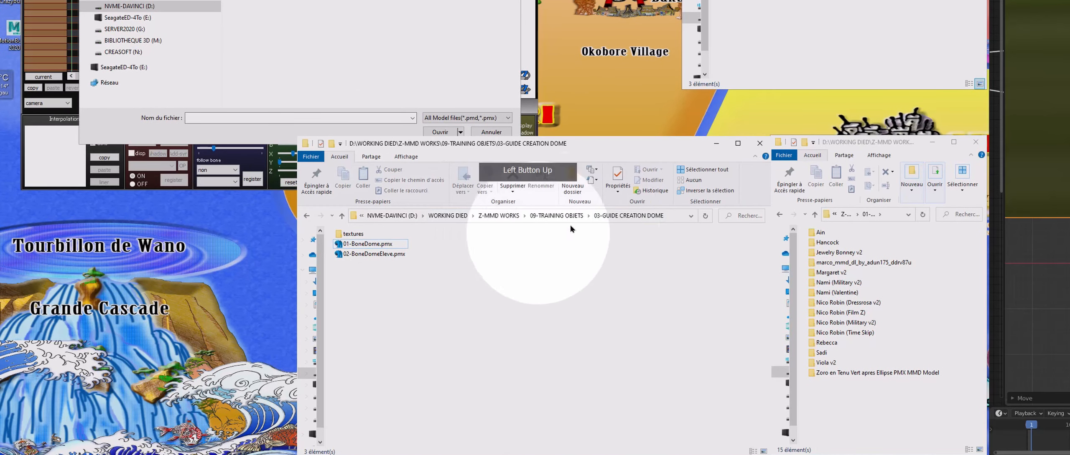
click(672, 216)
key(ctrl+c)
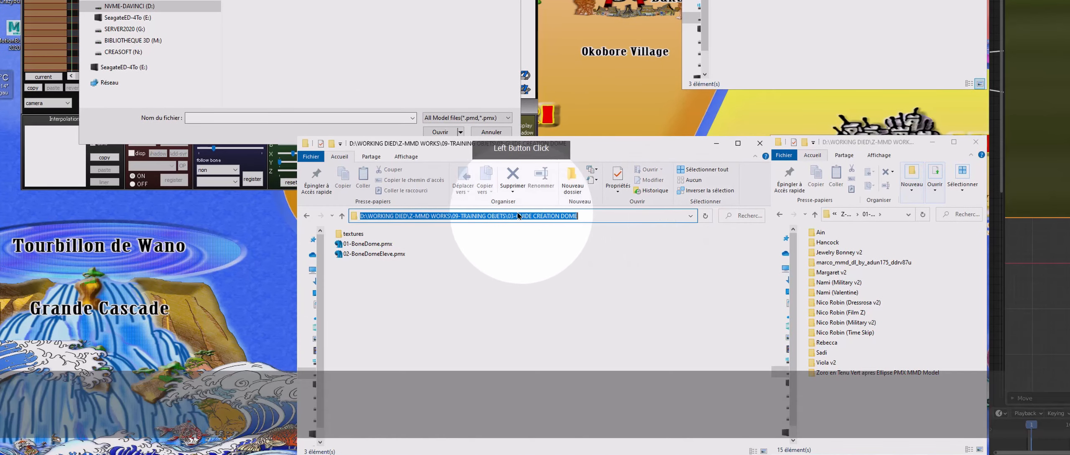
Step: Go to the copied 03-GUIDE CREATION DOME path in the load dialog and load 02-BoneDomeEleve.pmx
click(379, 101)
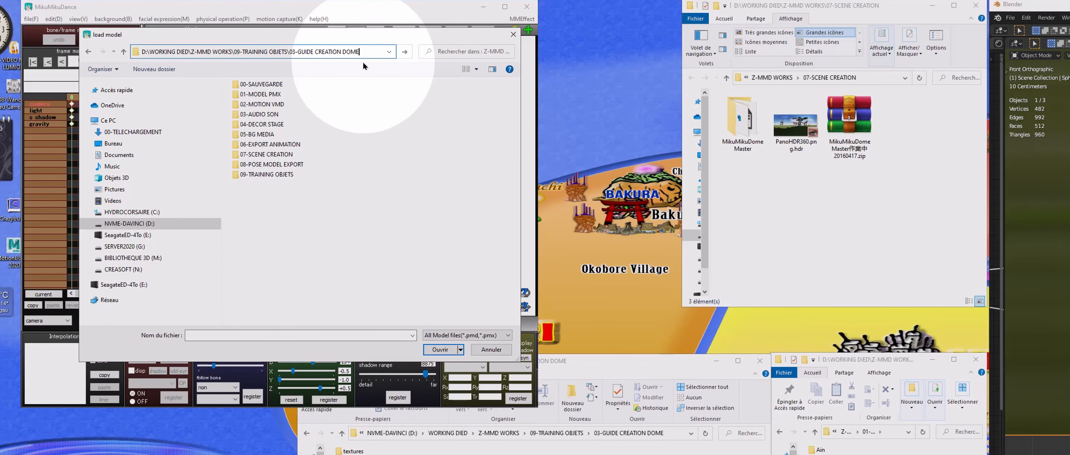
key(Return)
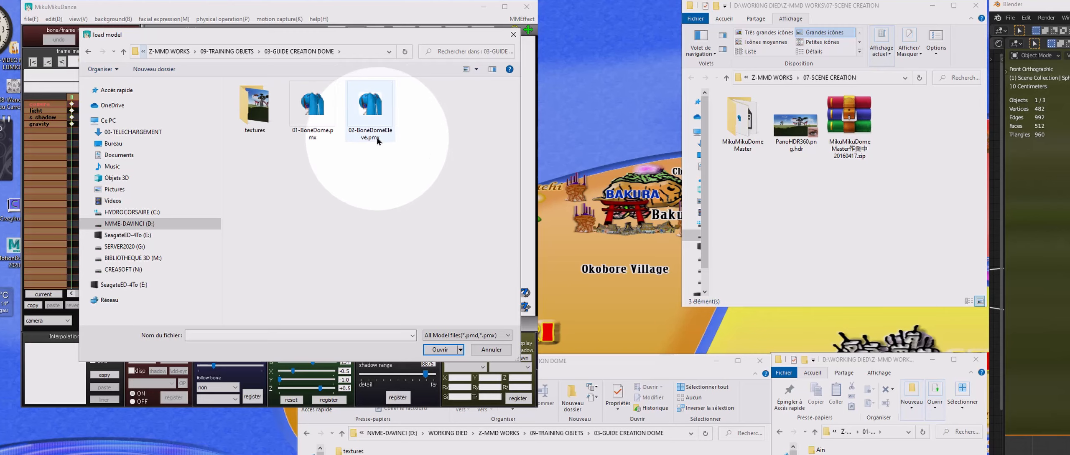
click(376, 138)
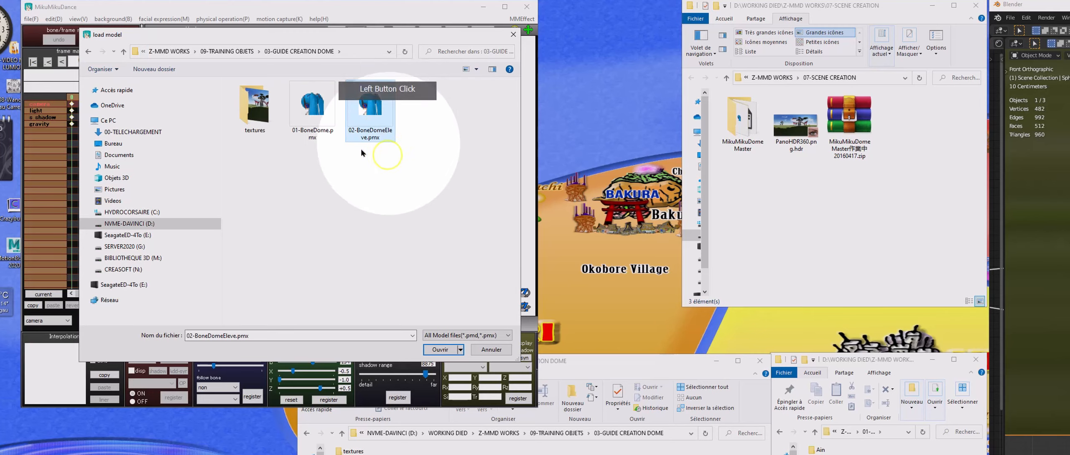
click(449, 351)
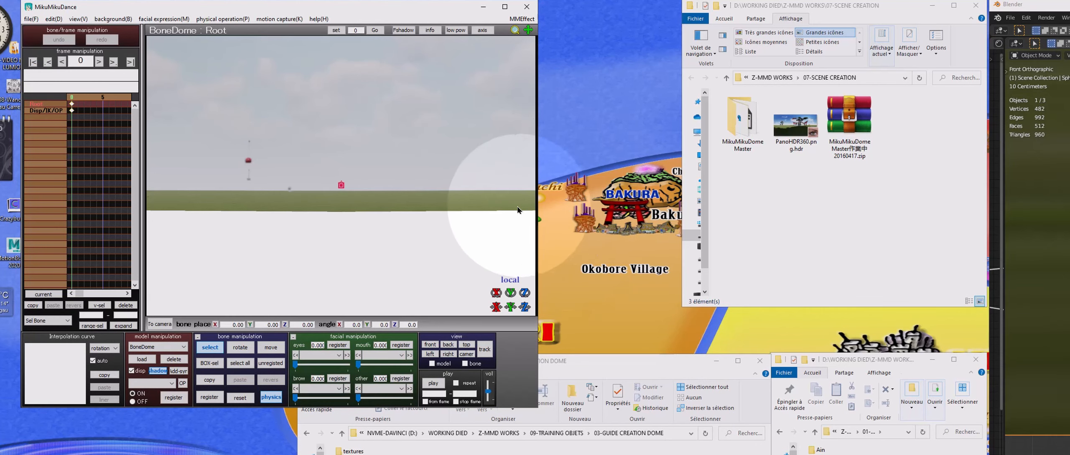
Step: Examine from several angles and distances how Rebecca's feet sit on the raised dome's grass floor
right_drag(368, 170, 342, 235)
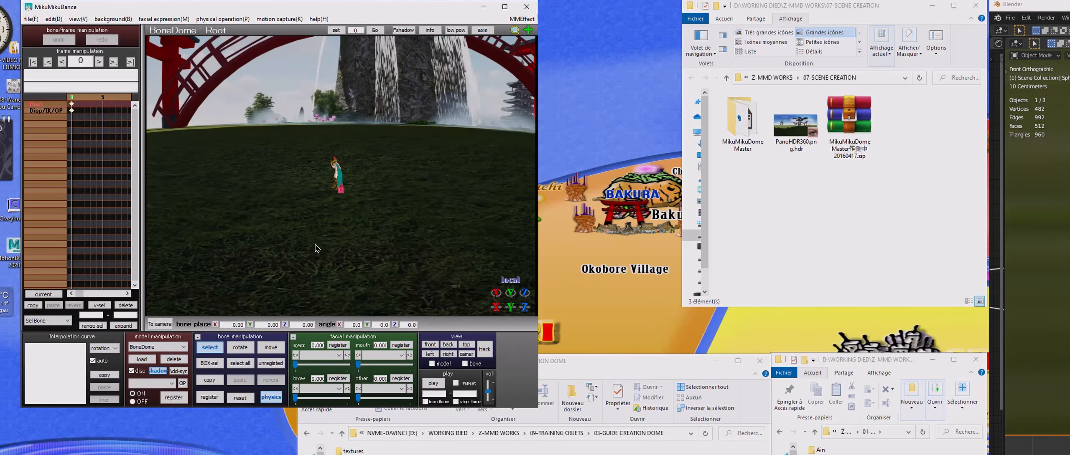
scroll(316, 249, up, 6)
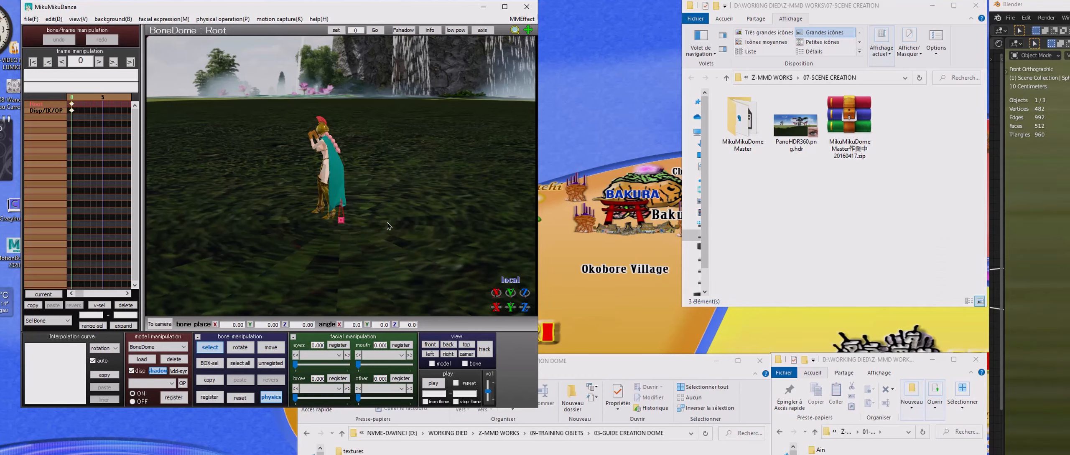
scroll(371, 234, down, 3)
right_drag(372, 235, 305, 238)
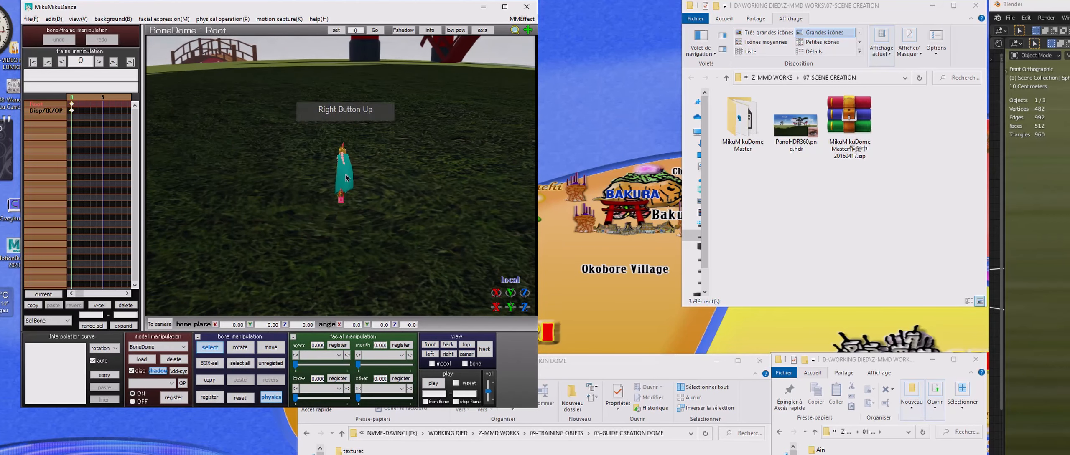
scroll(346, 176, up, 10)
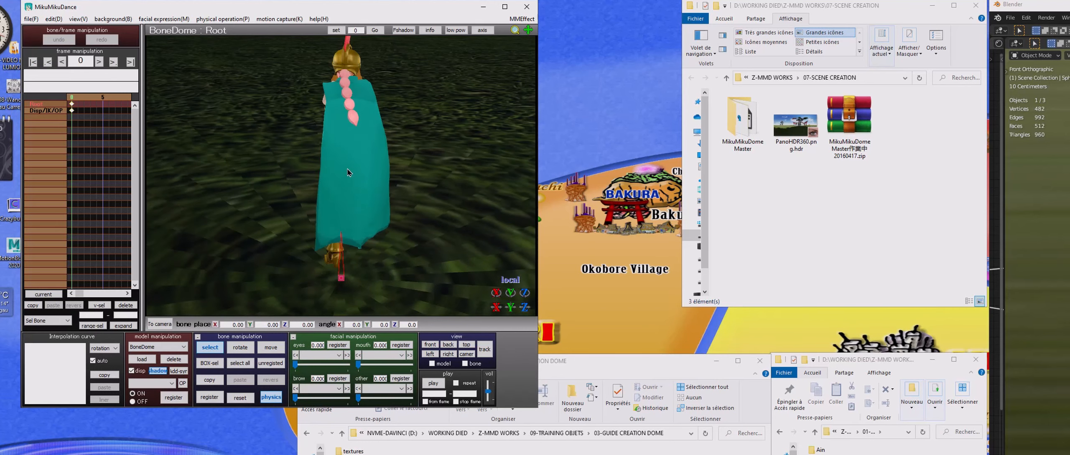
scroll(347, 172, down, 10)
right_drag(347, 172, 431, 190)
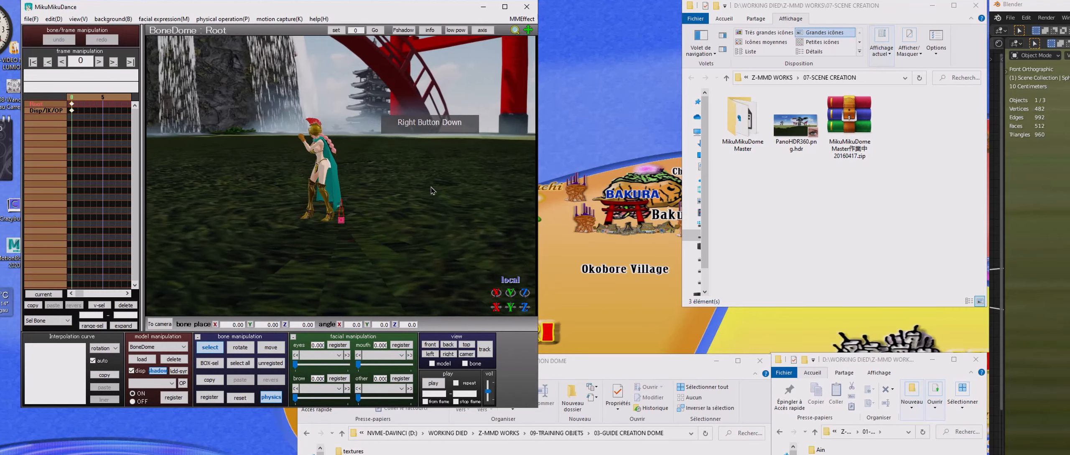
Step: Load the Hancock.pmx model from the Hancock folder in 01-MODEL PMX
click(144, 360)
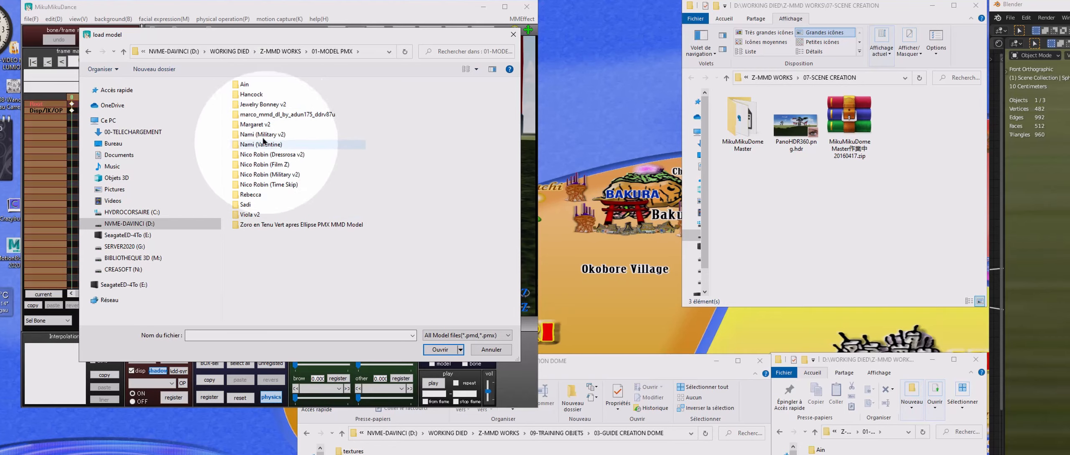
click(256, 99)
double_click(257, 98)
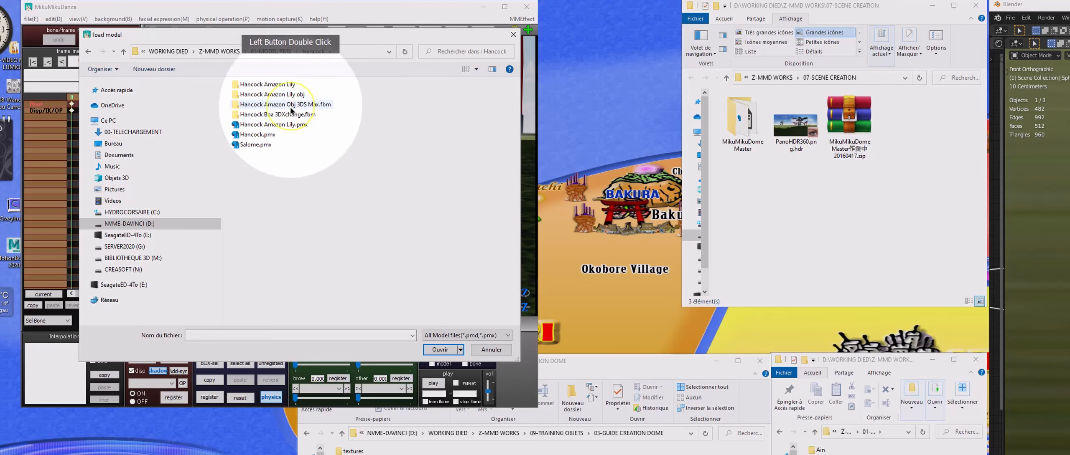
double_click(272, 138)
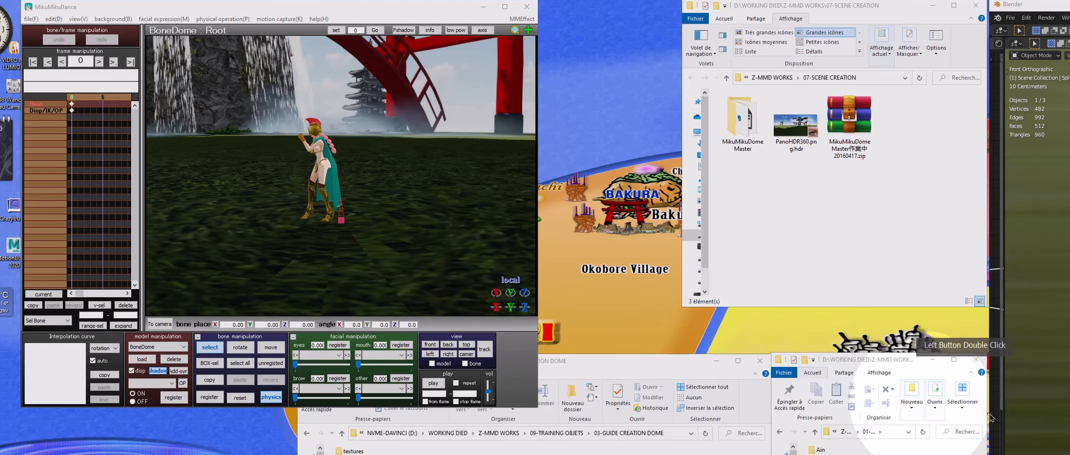